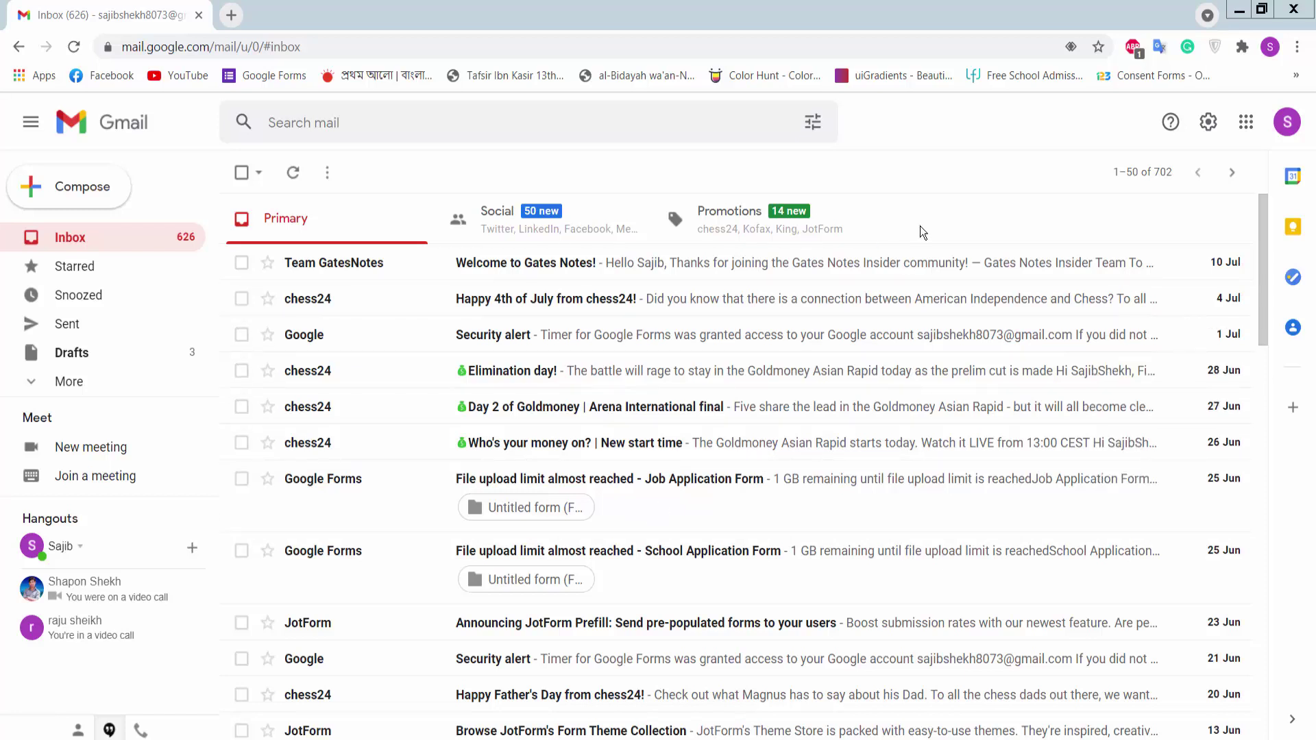
Step: Open the Google apps launcher from Gmail and scroll down to the Forms tile
{"action": "left_click", "coordinate": [1246, 129]}
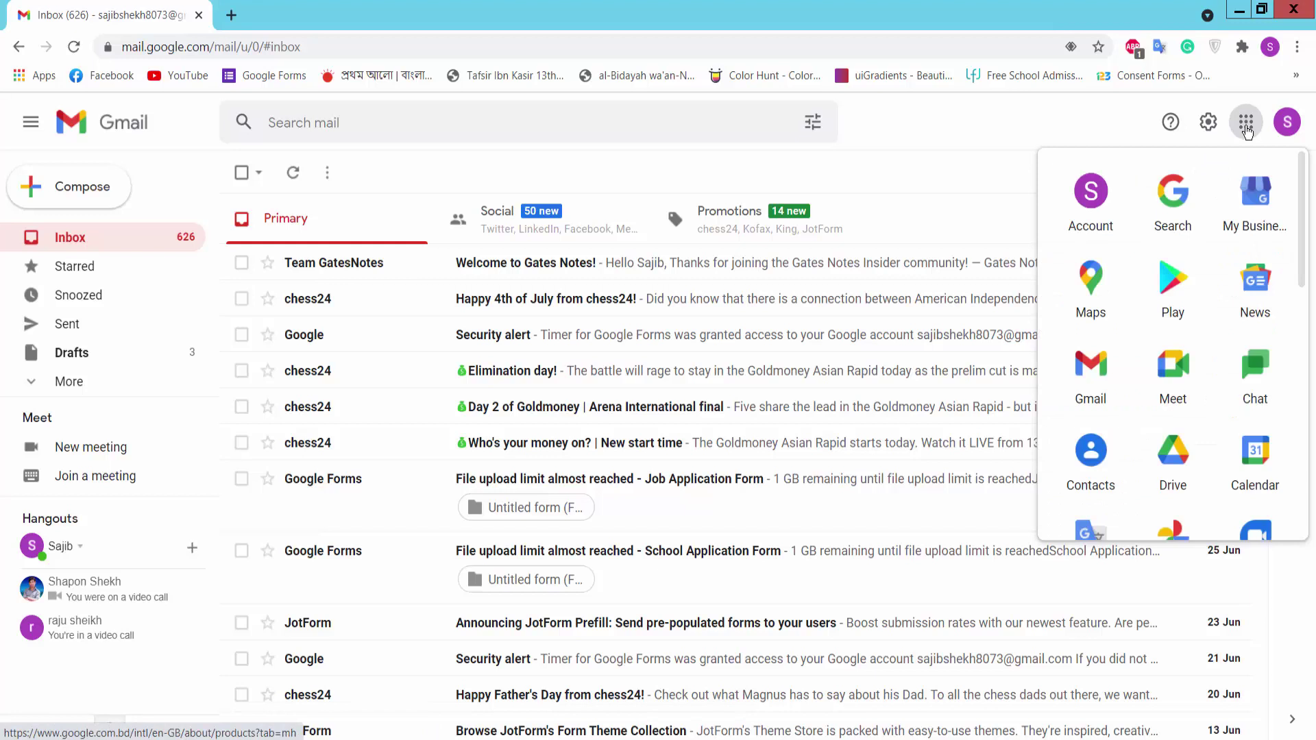
{"action": "scroll", "coordinate": [1093, 343], "scroll_direction": "down", "scroll_amount": 8}
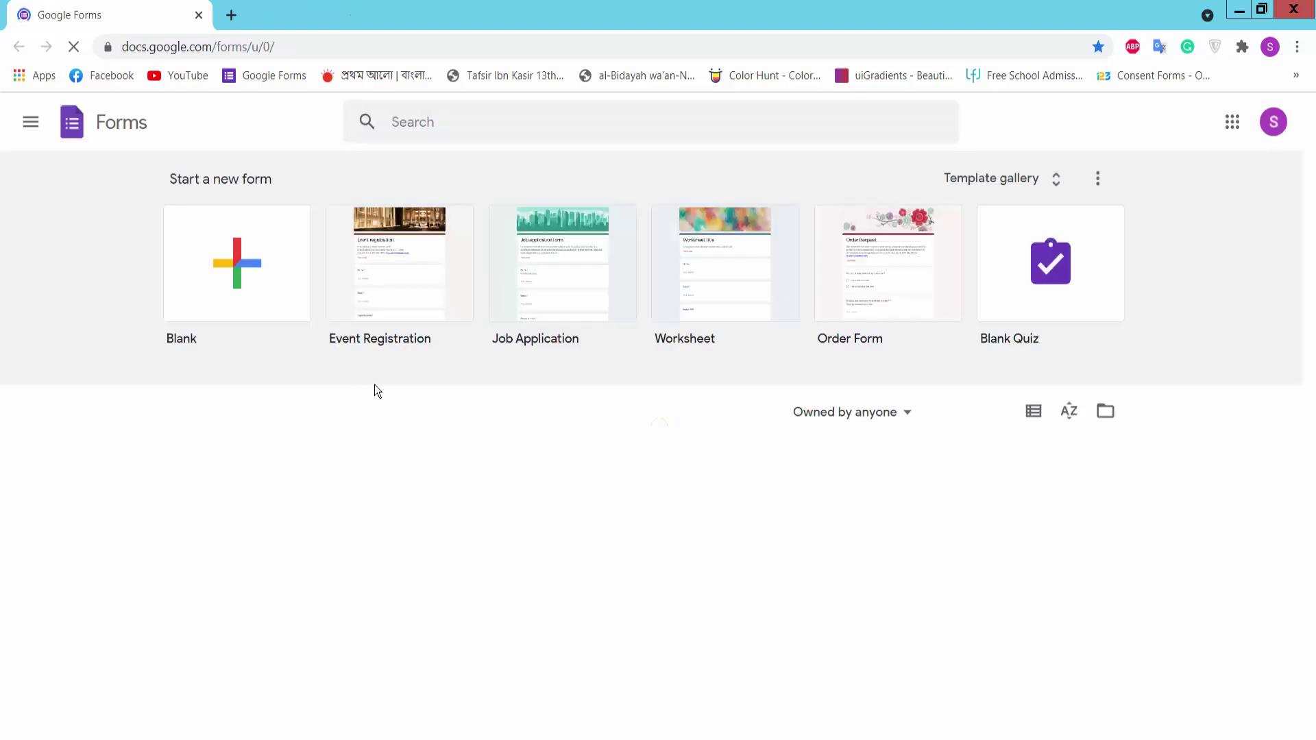
Step: Create a blank form and rename it 'Appointment Request Form'
{"action": "left_click", "coordinate": [245, 277]}
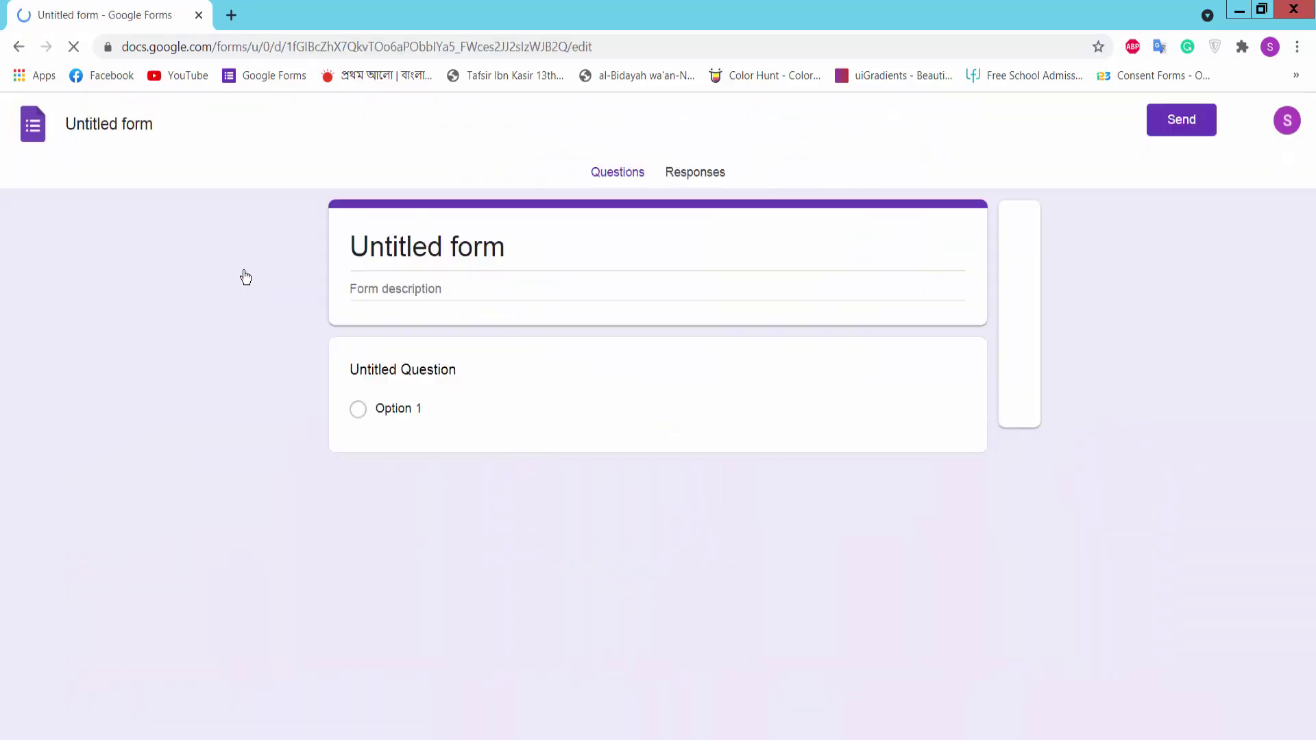
{"action": "left_click", "coordinate": [512, 255]}
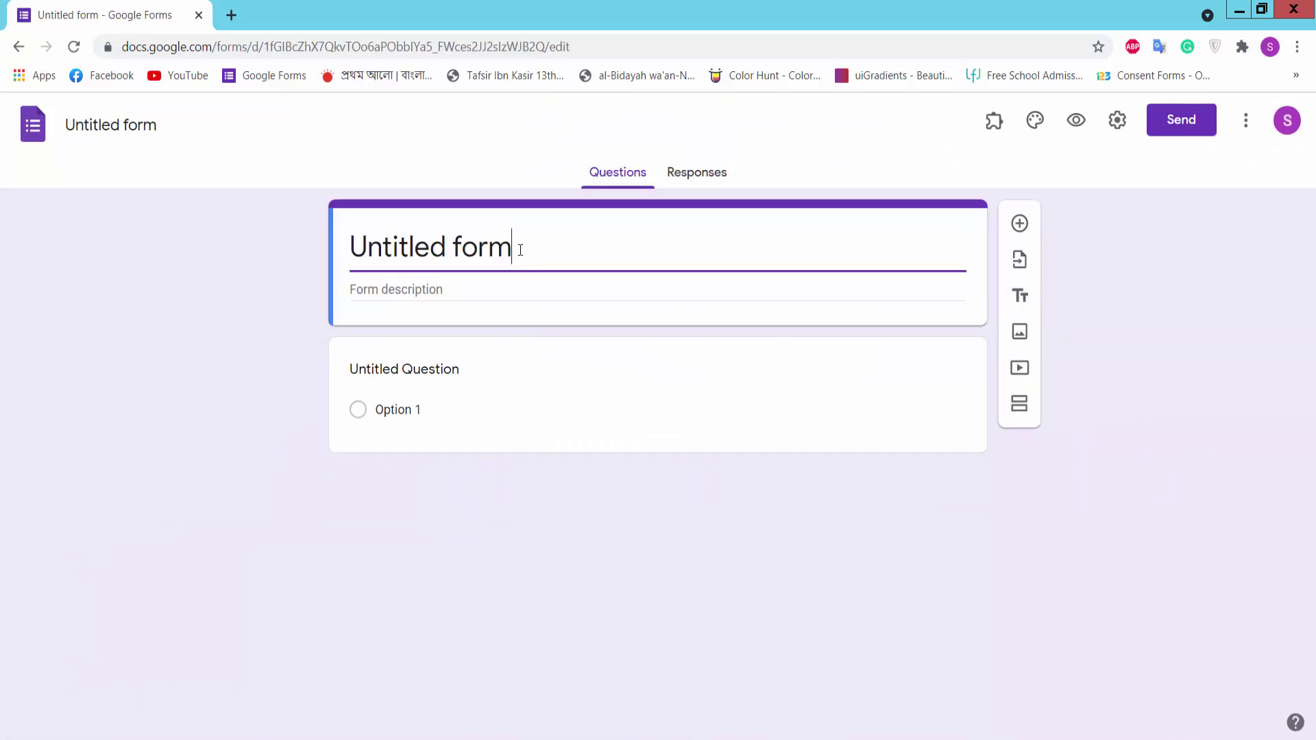
{"action": "left_click_drag", "start_coordinate": [521, 250], "coordinate": [345, 247]}
{"action": "type", "text": "Appointment Request Form"}
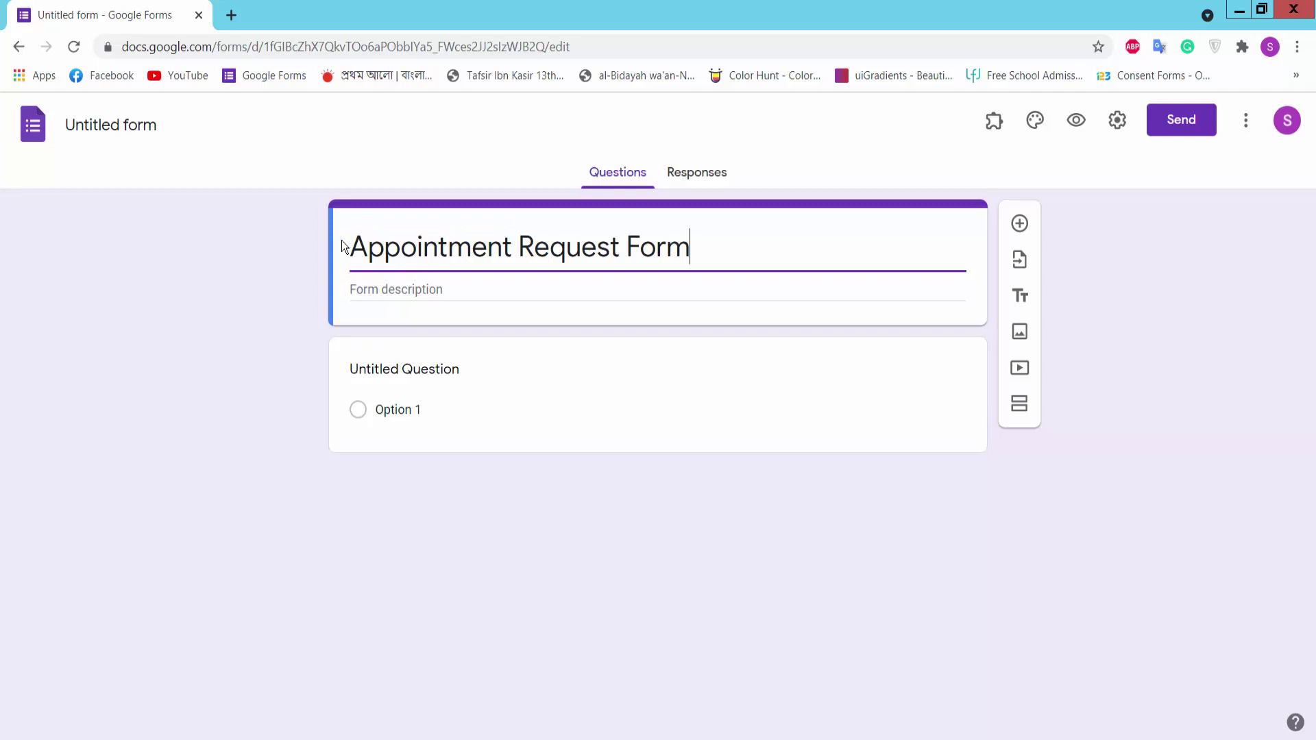
{"action": "left_click", "coordinate": [451, 291]}
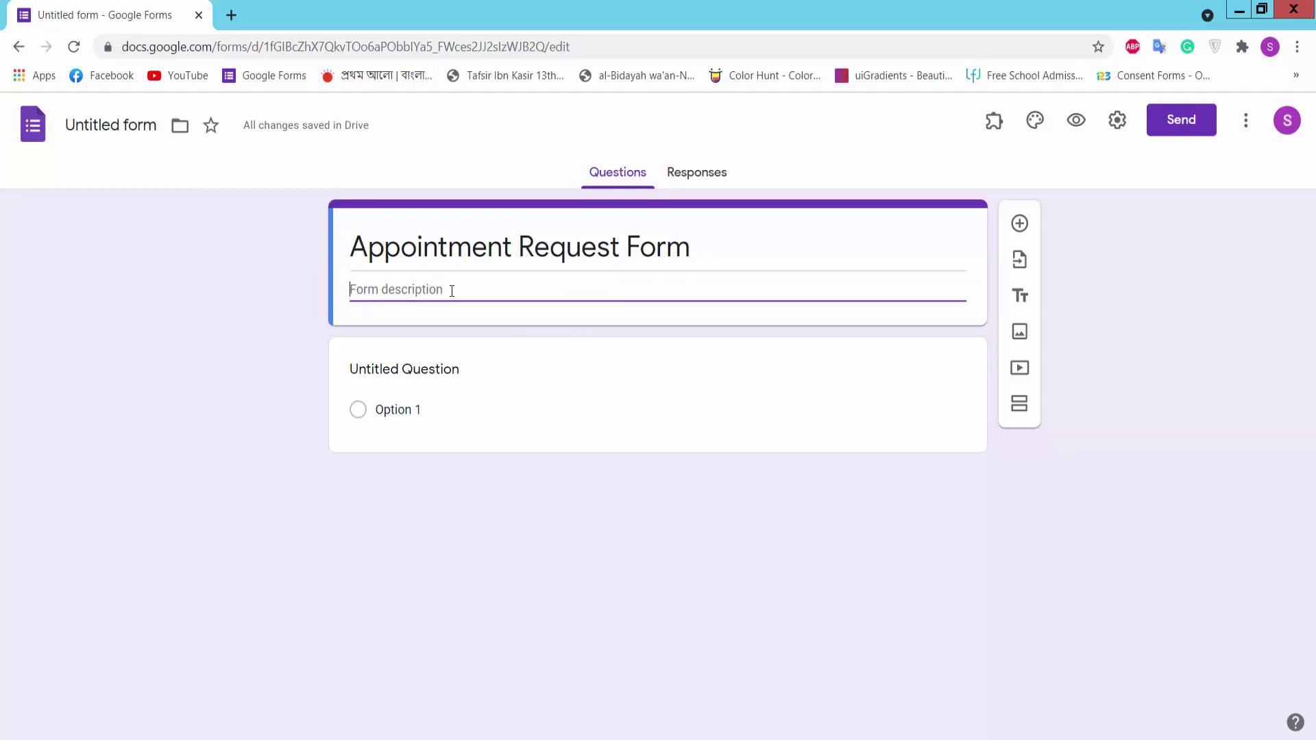
Step: Make the first question a required Short answer question titled 'Name'
{"action": "left_click", "coordinate": [432, 377]}
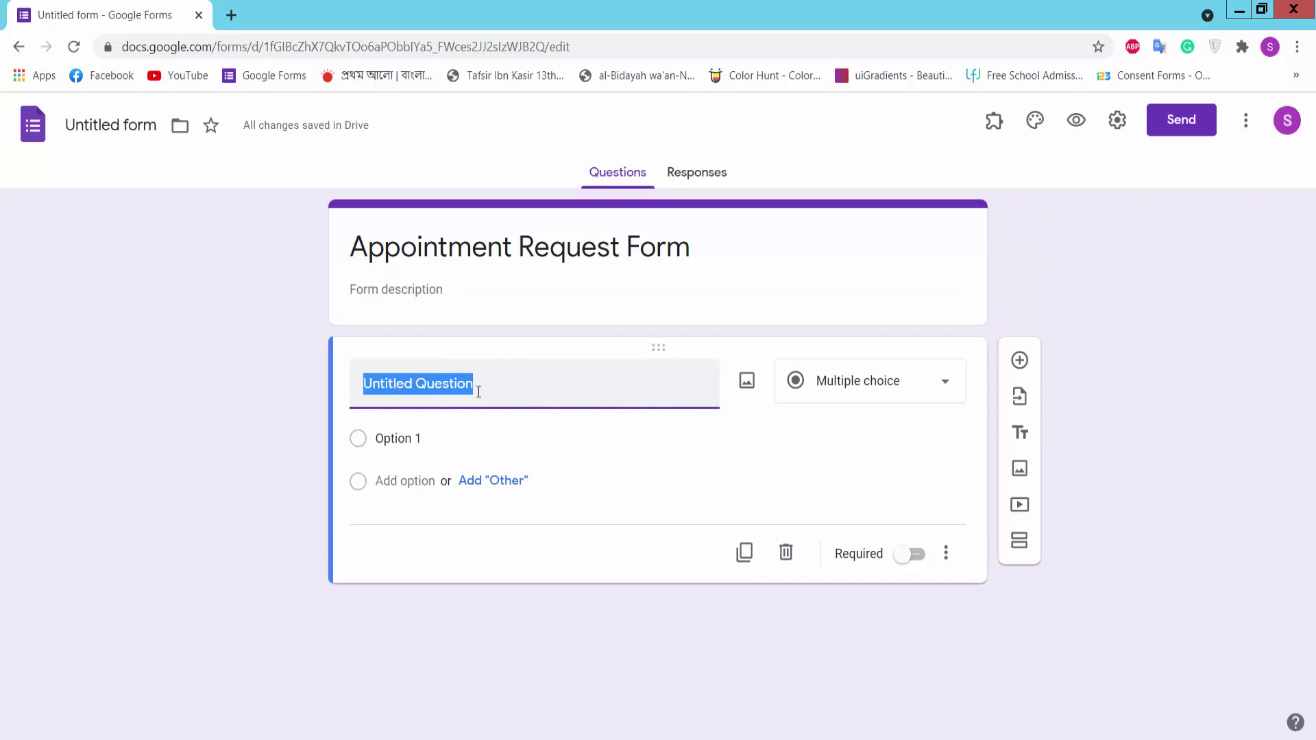
{"action": "type", "text": "Name"}
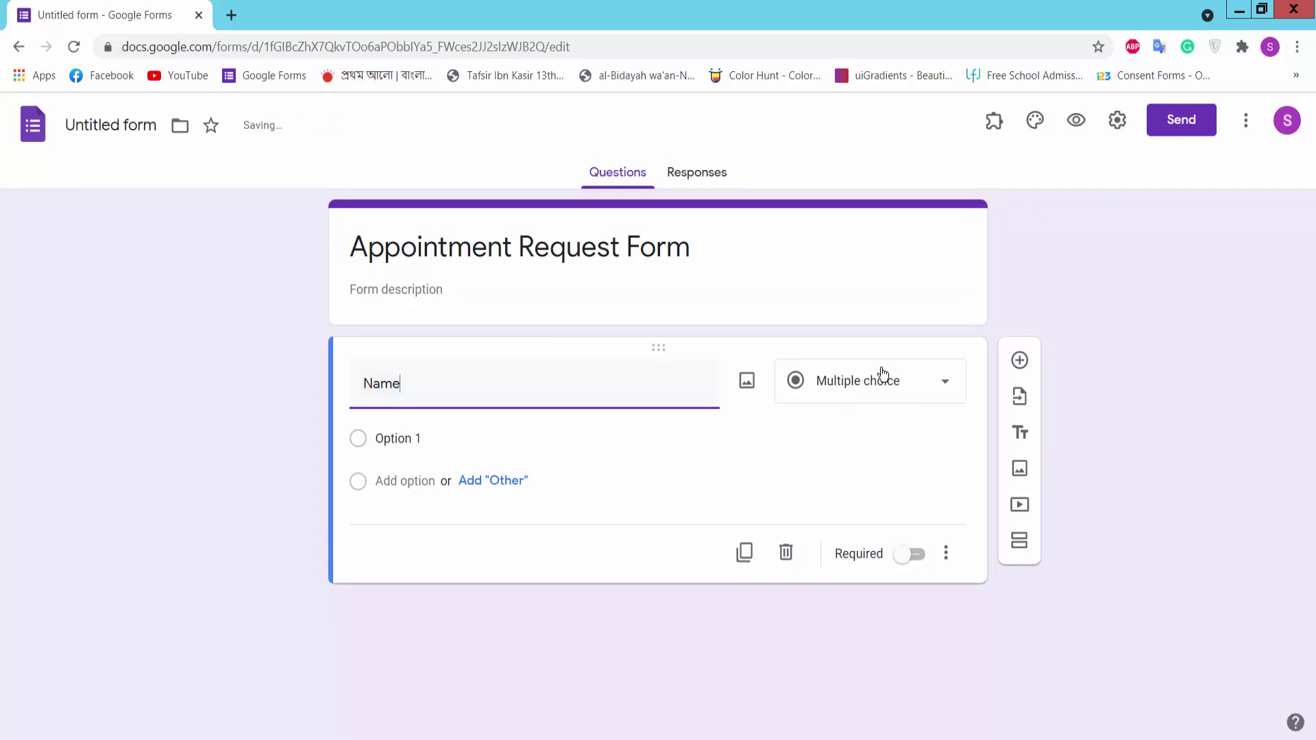
{"action": "left_click", "coordinate": [883, 389]}
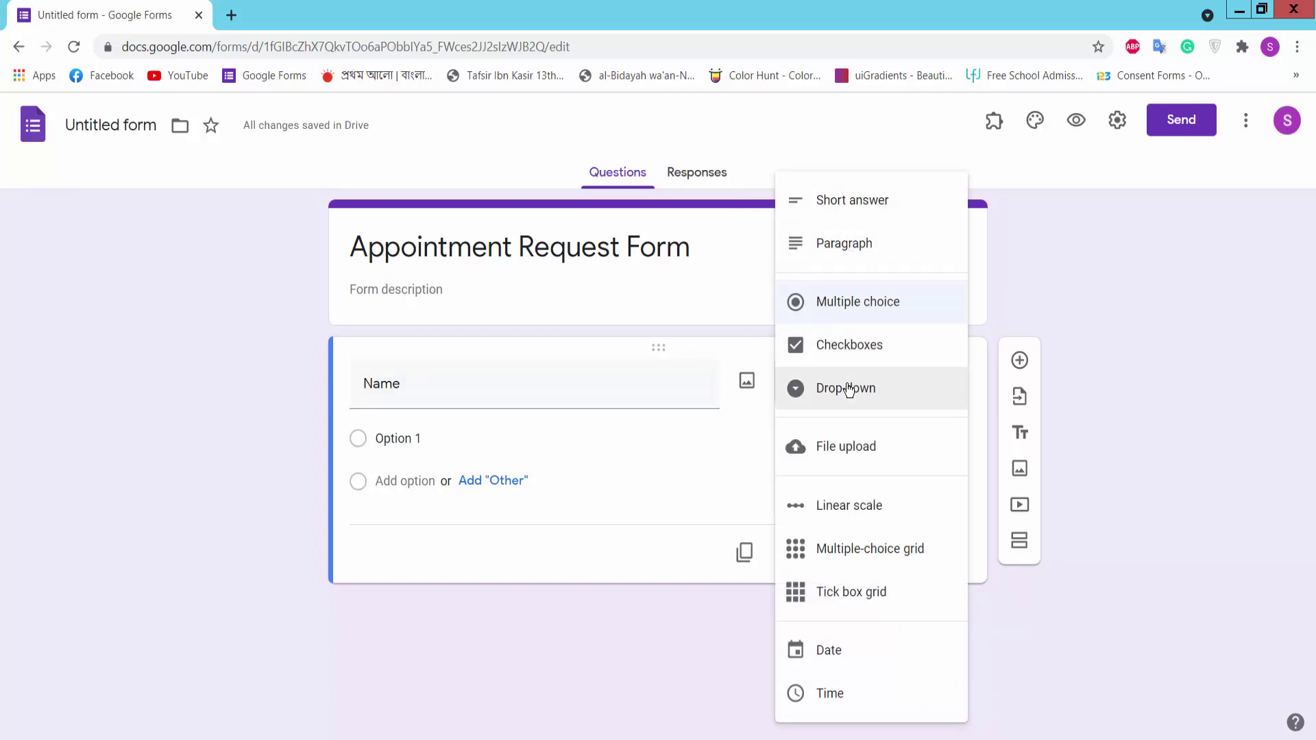
{"action": "left_click", "coordinate": [863, 204]}
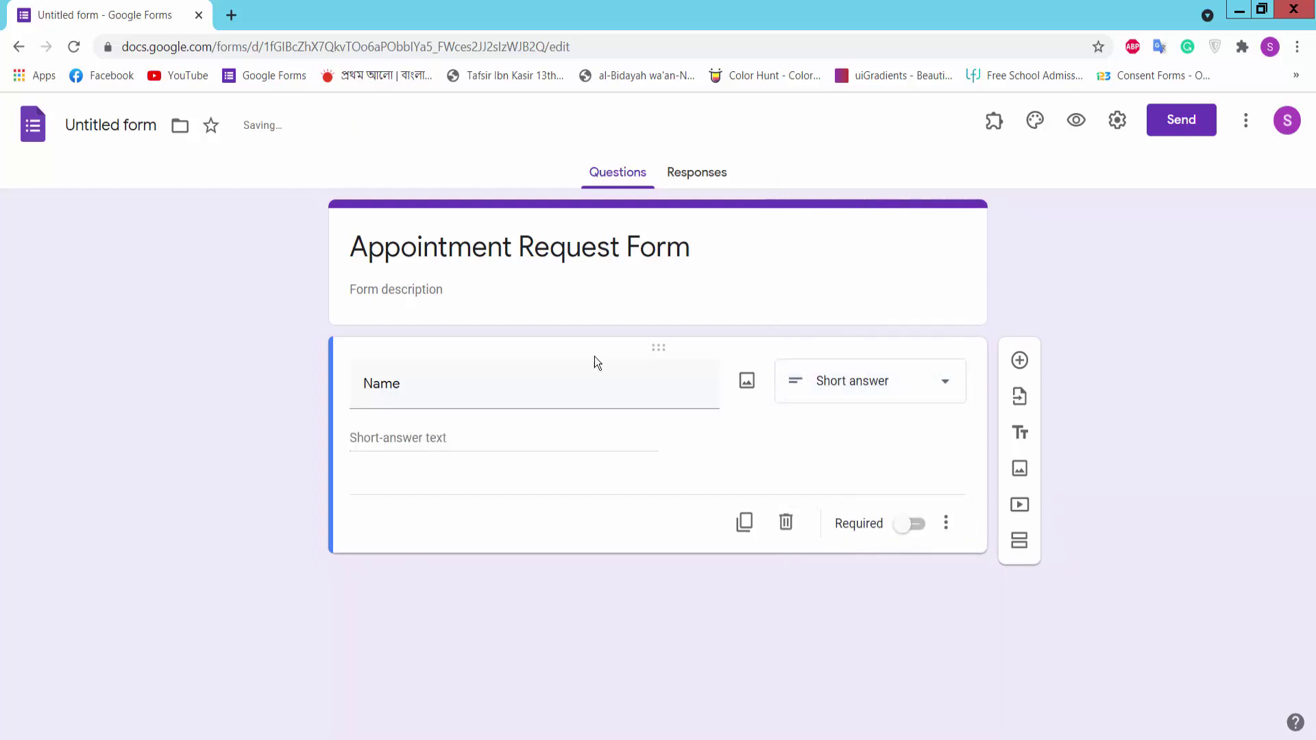
{"action": "left_click", "coordinate": [917, 526]}
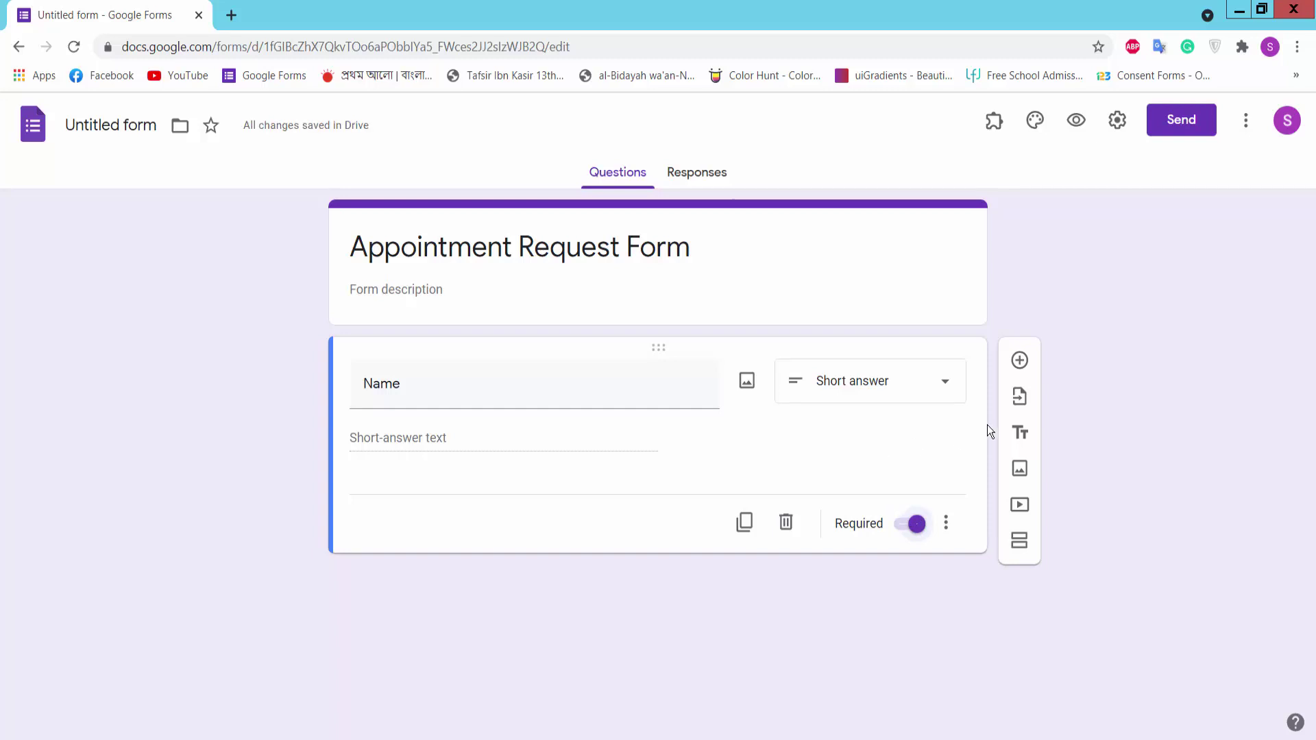
Step: Add a required question titled 'Email', pasted from the notes
{"action": "left_click", "coordinate": [1019, 361]}
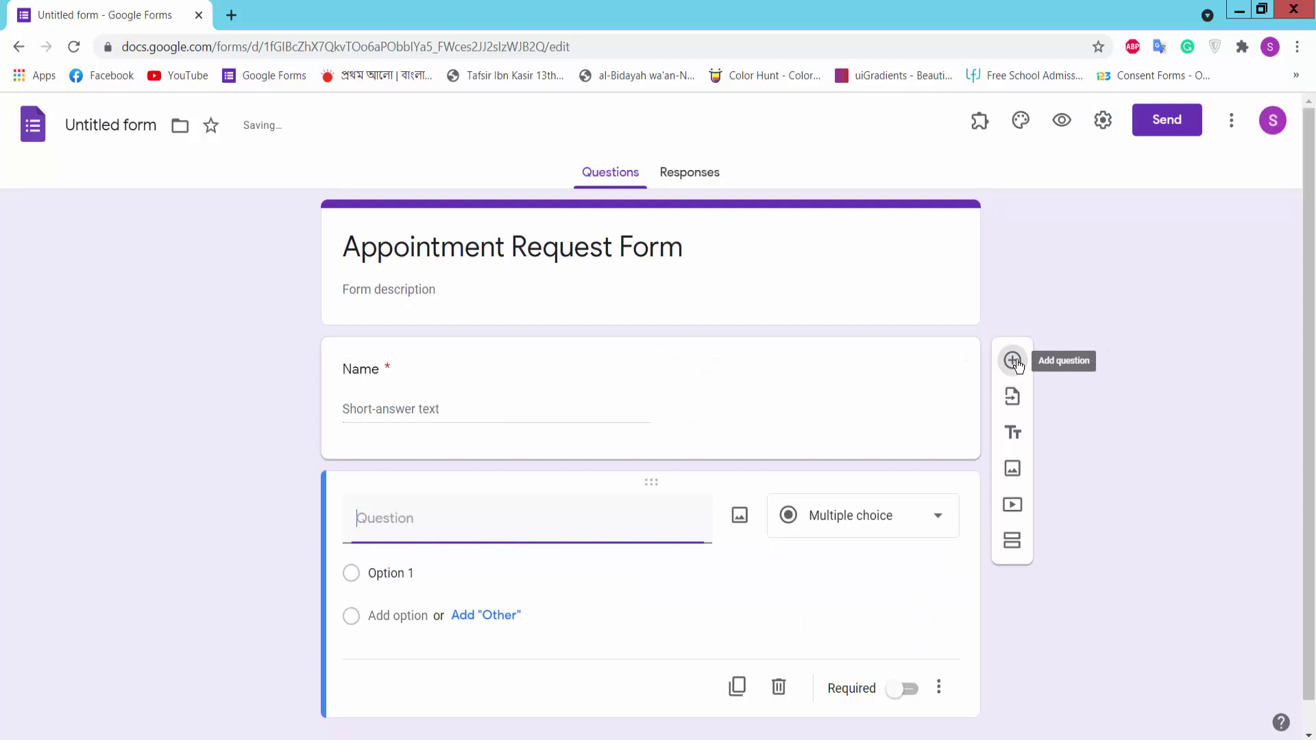
{"action": "key", "text": "alt+Tab"}
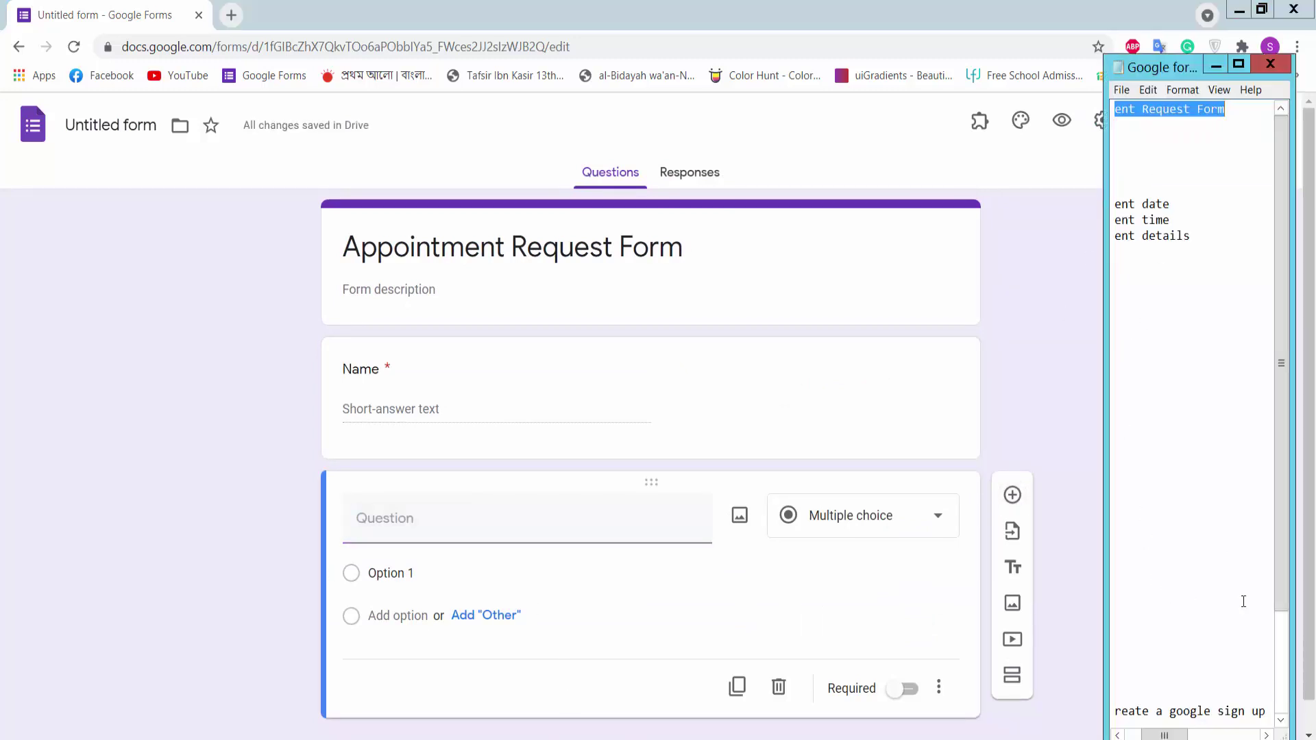
{"action": "left_click_drag", "start_coordinate": [1177, 735], "coordinate": [1148, 735]}
{"action": "left_click_drag", "start_coordinate": [1150, 172], "coordinate": [1103, 177]}
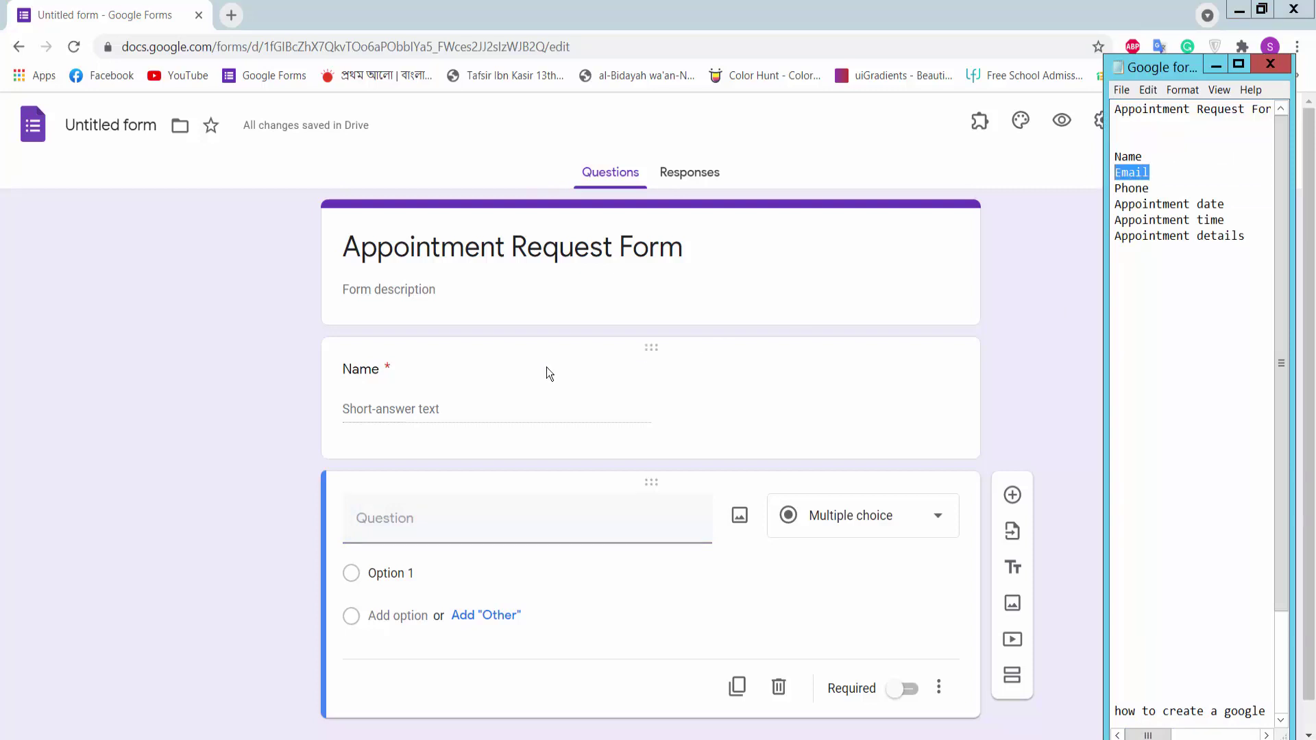
{"action": "left_click", "coordinate": [410, 535]}
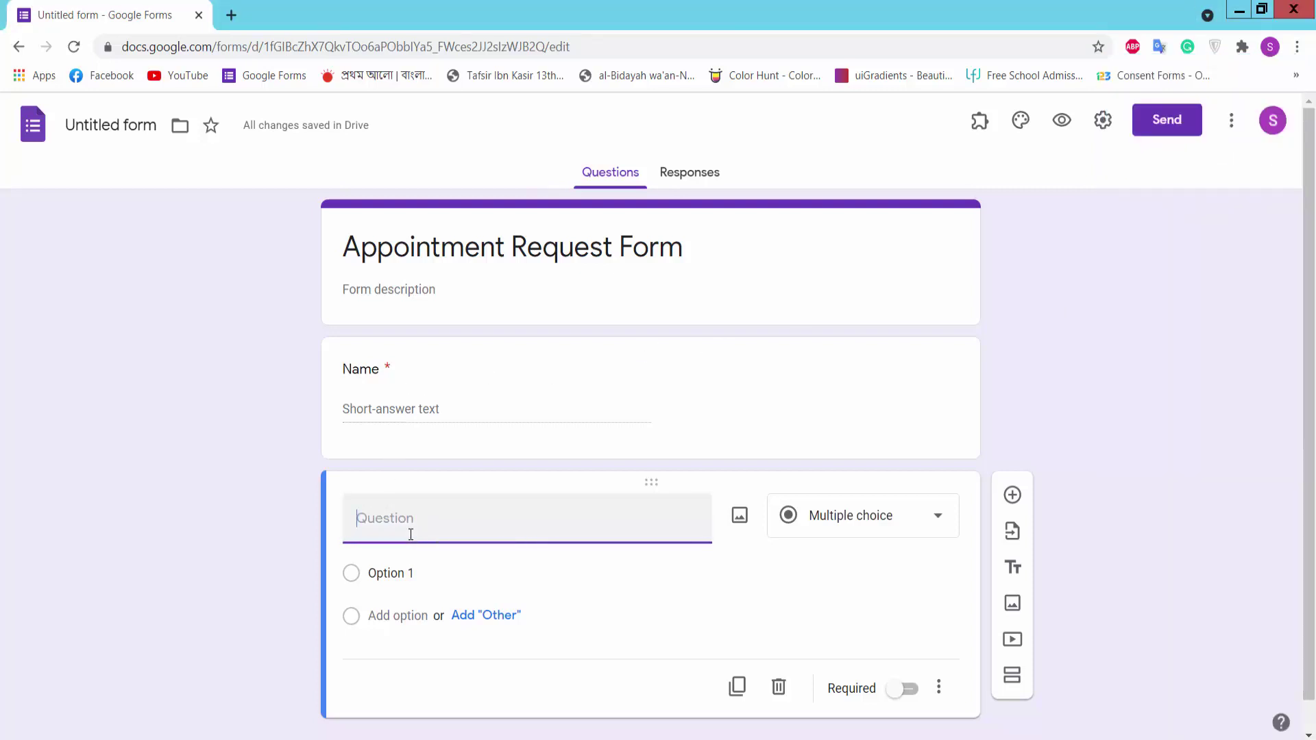
{"action": "type", "text": "Email"}
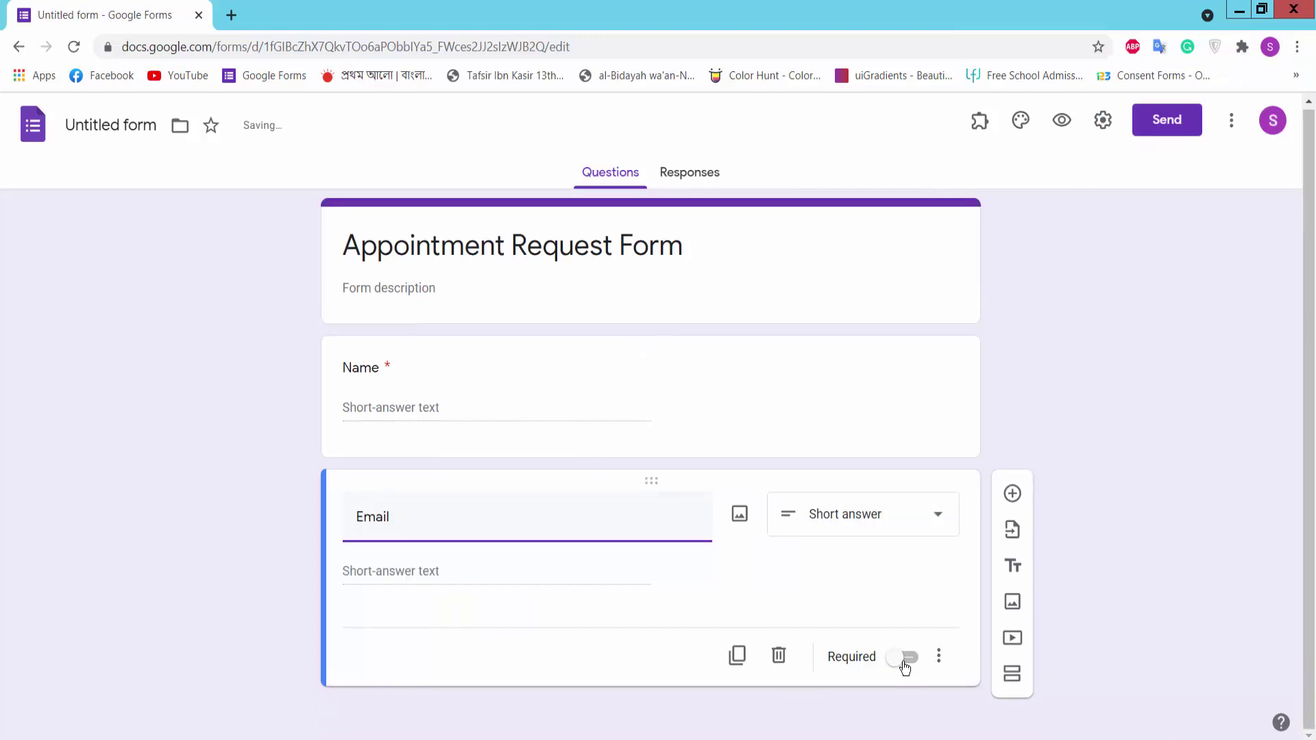
{"action": "left_click", "coordinate": [904, 661]}
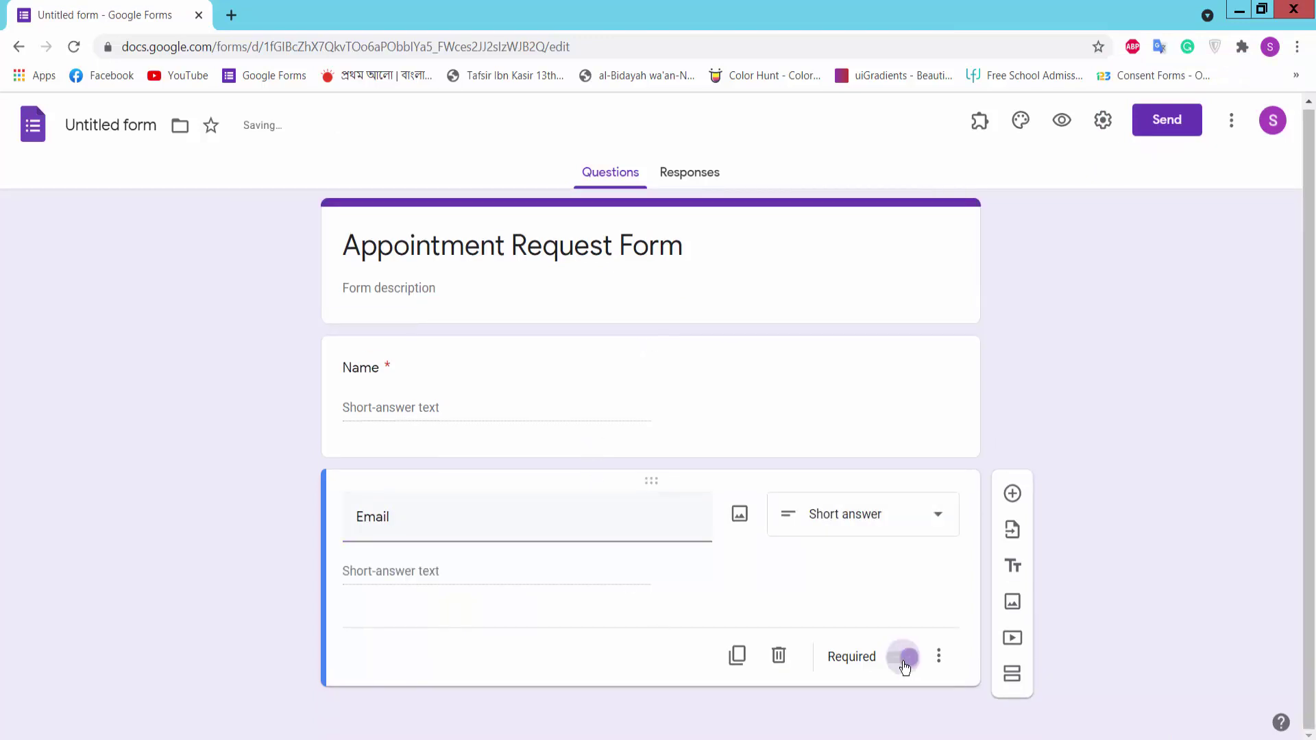
Step: Add a required 'Phone' question below Email
{"action": "left_click", "coordinate": [1013, 494]}
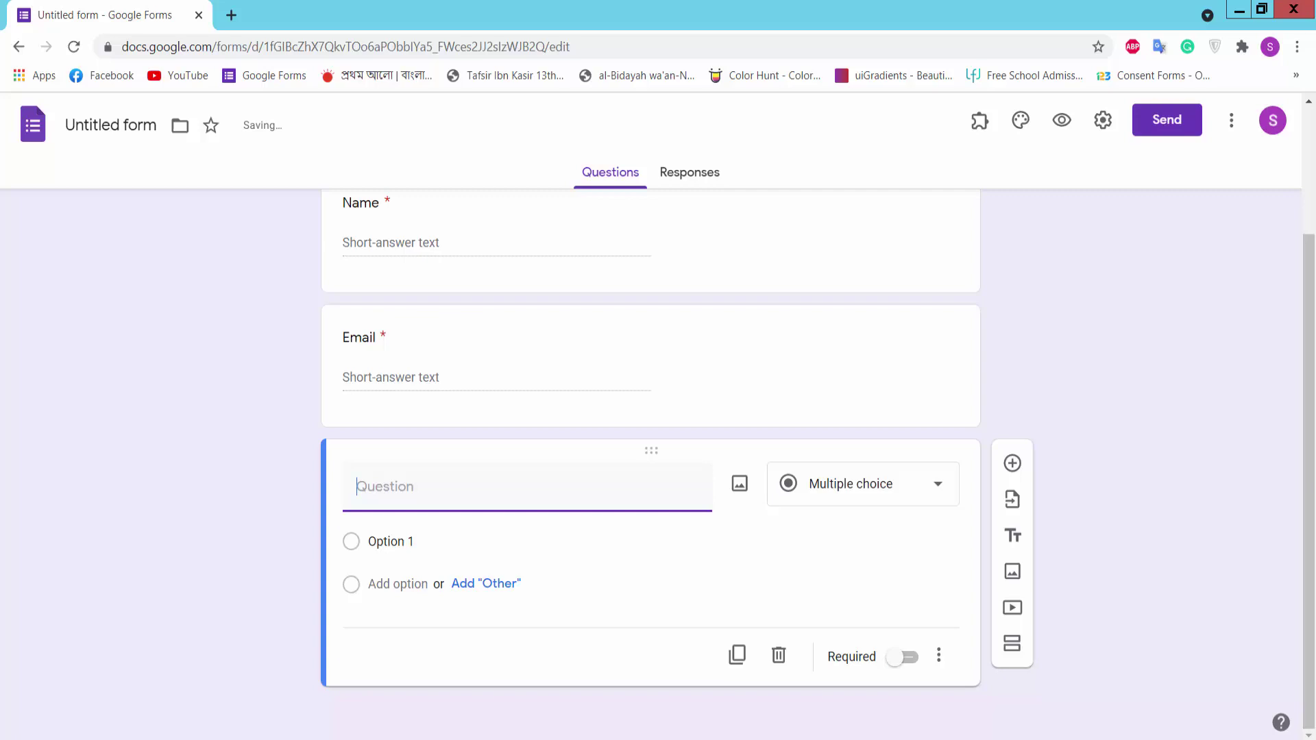
{"action": "key", "text": "alt+Tab"}
{"action": "left_click_drag", "start_coordinate": [1158, 189], "coordinate": [1105, 190]}
{"action": "key", "text": "ctrl+c"}
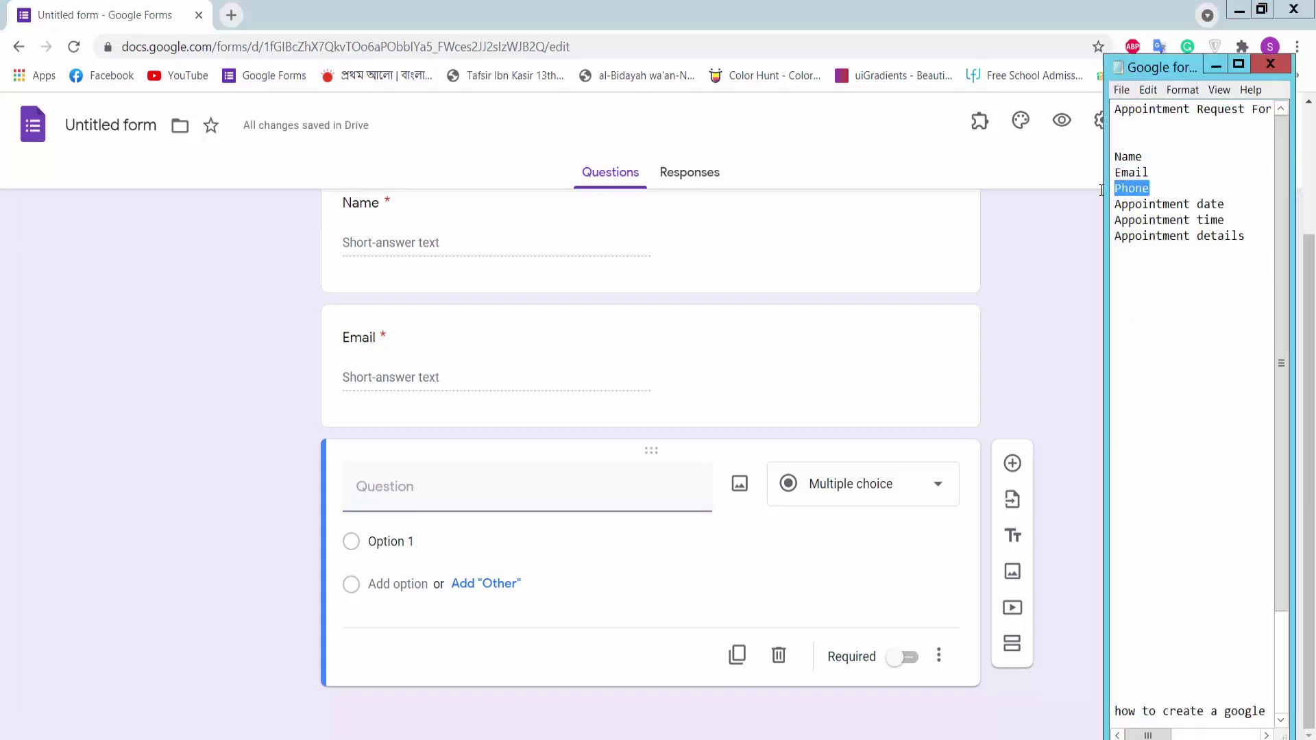
{"action": "left_click", "coordinate": [412, 488]}
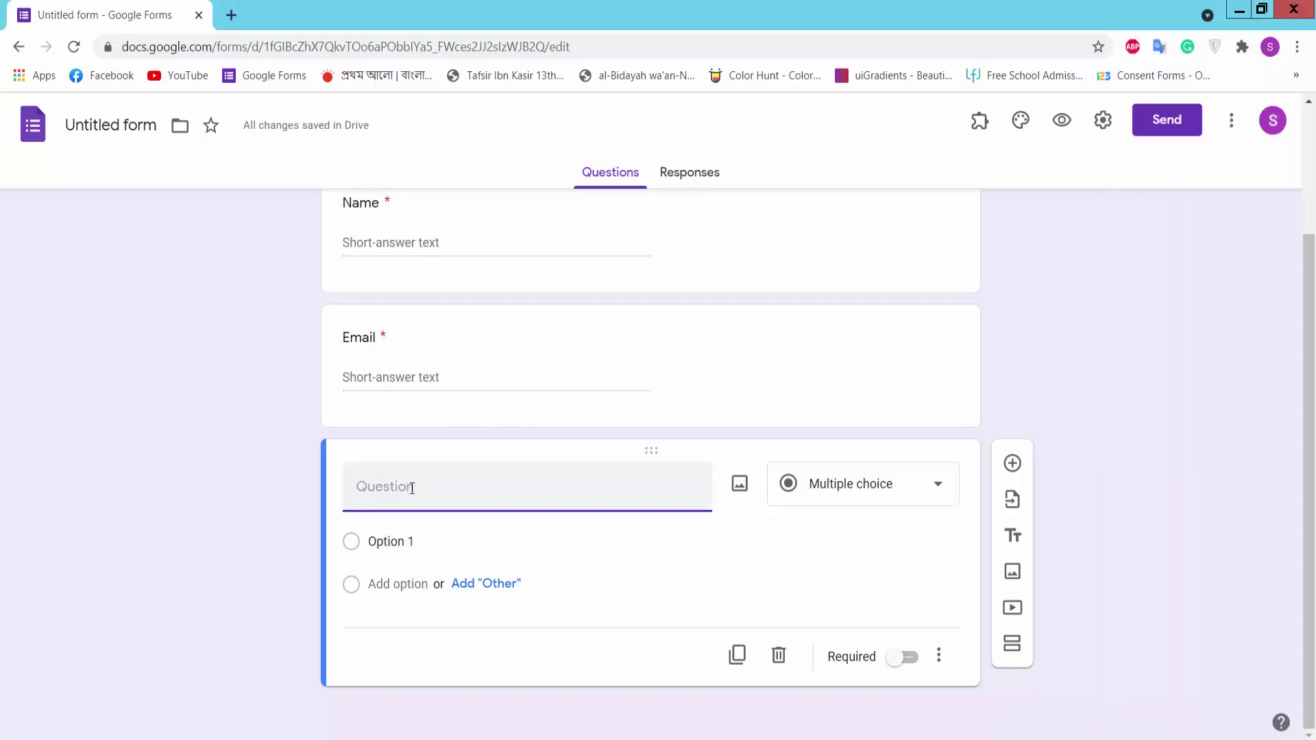
{"action": "key", "text": "ctrl+v"}
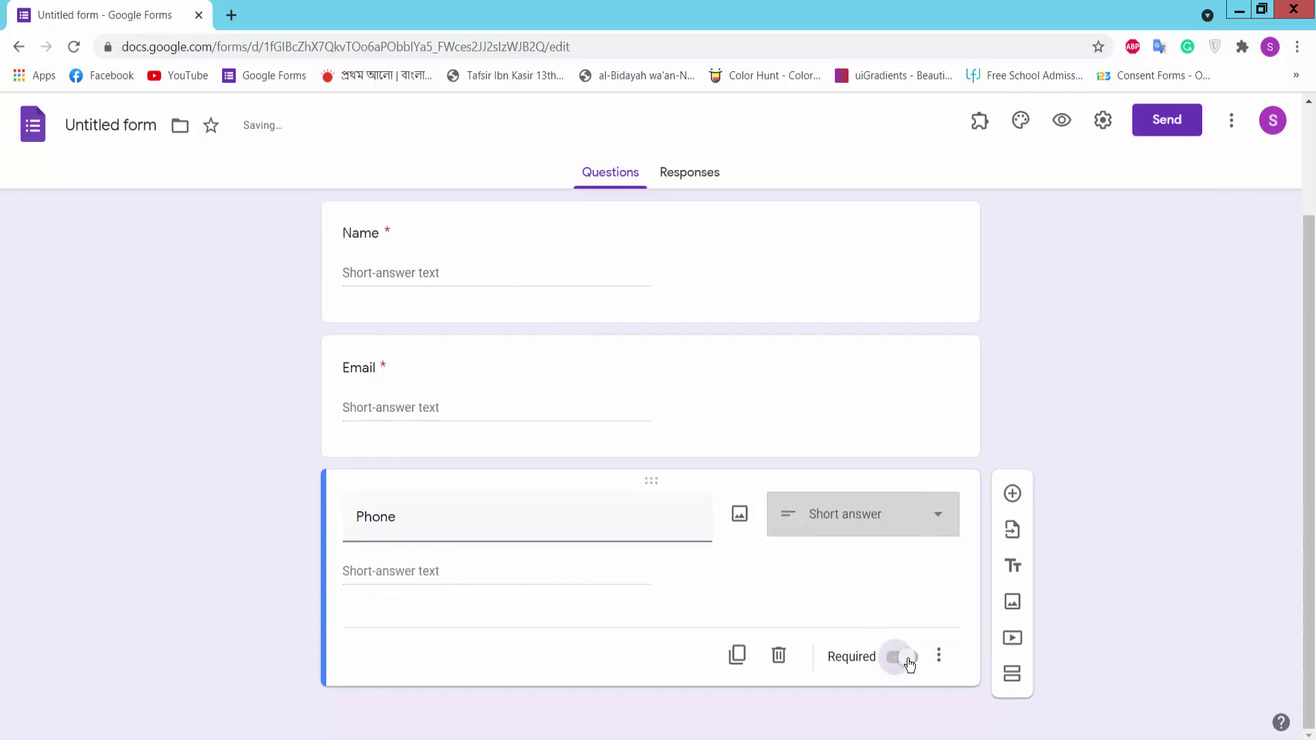
{"action": "left_click", "coordinate": [905, 659]}
Step: Add a required 'Appointment date' question of type Date
{"action": "left_click", "coordinate": [1012, 494]}
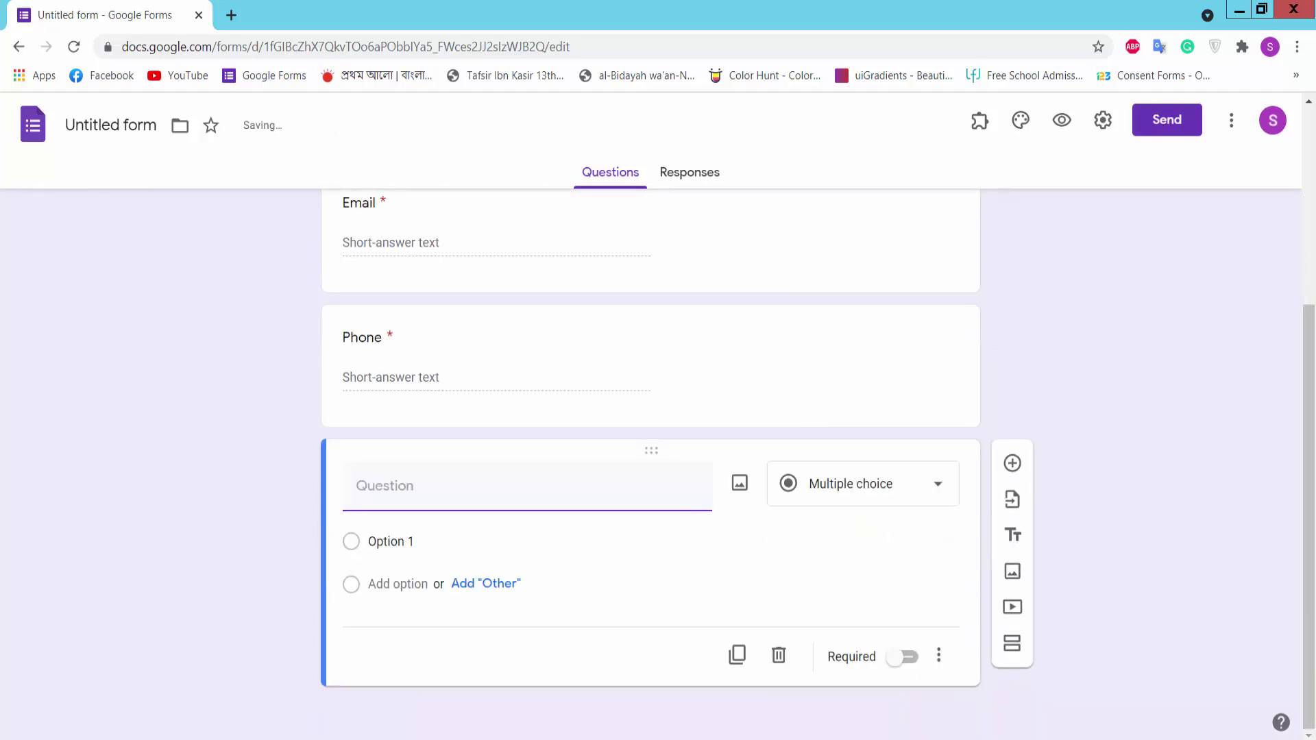
{"action": "key", "text": "alt+Tab"}
{"action": "left_click", "coordinate": [1238, 206]}
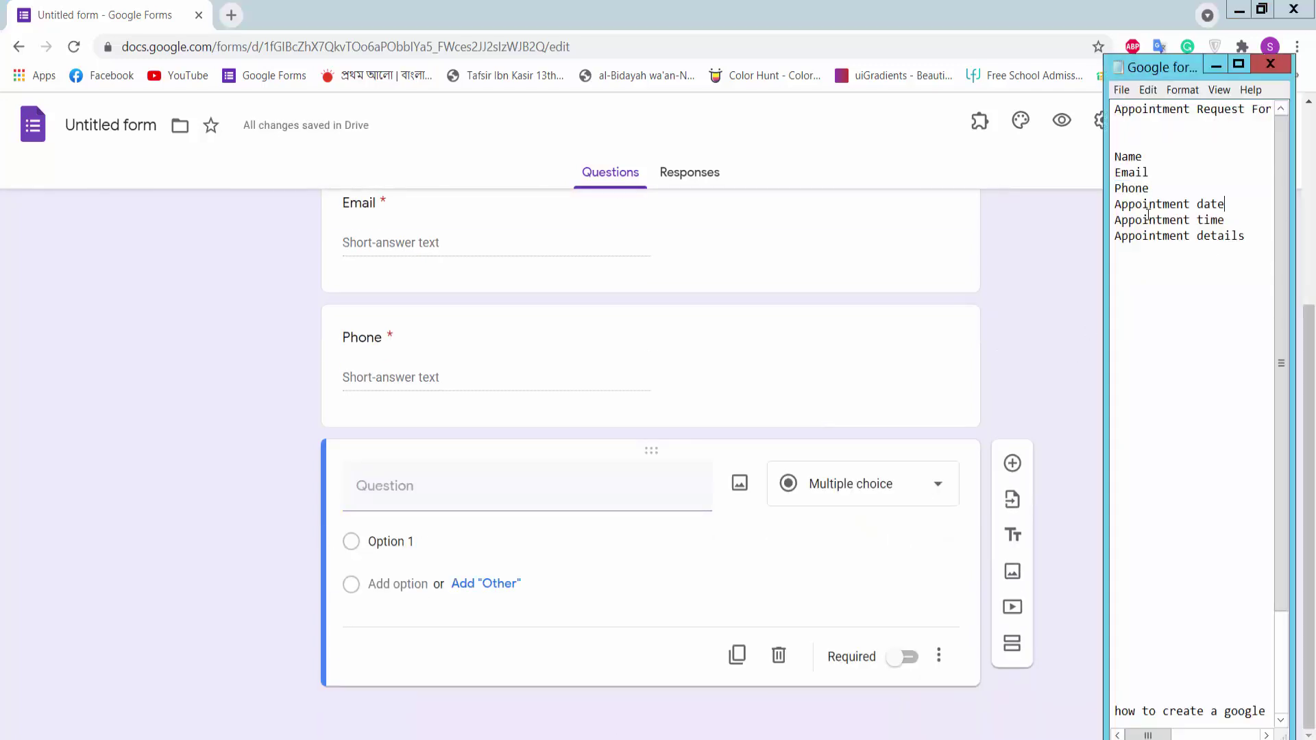
{"action": "left_click", "coordinate": [1113, 204], "text": "shift"}
{"action": "key", "text": "ctrl+c"}
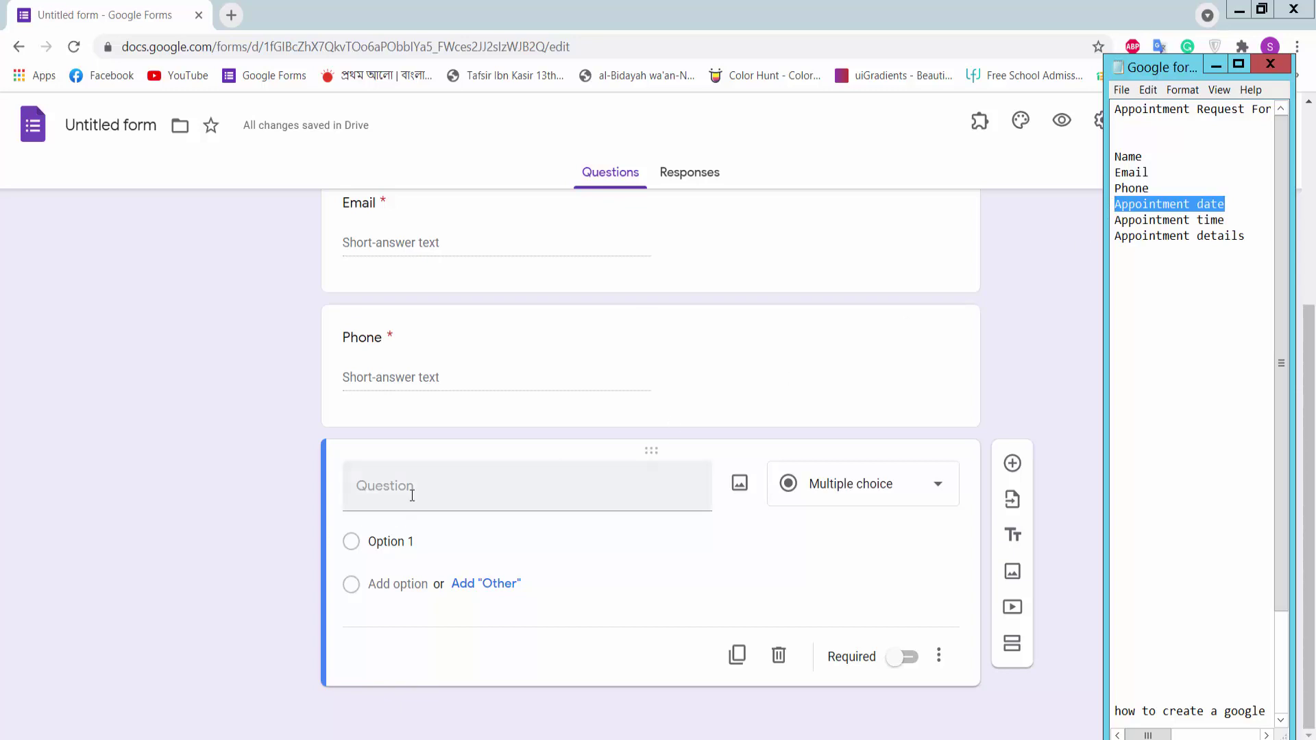
{"action": "left_click", "coordinate": [412, 495]}
{"action": "key", "text": "ctrl+v"}
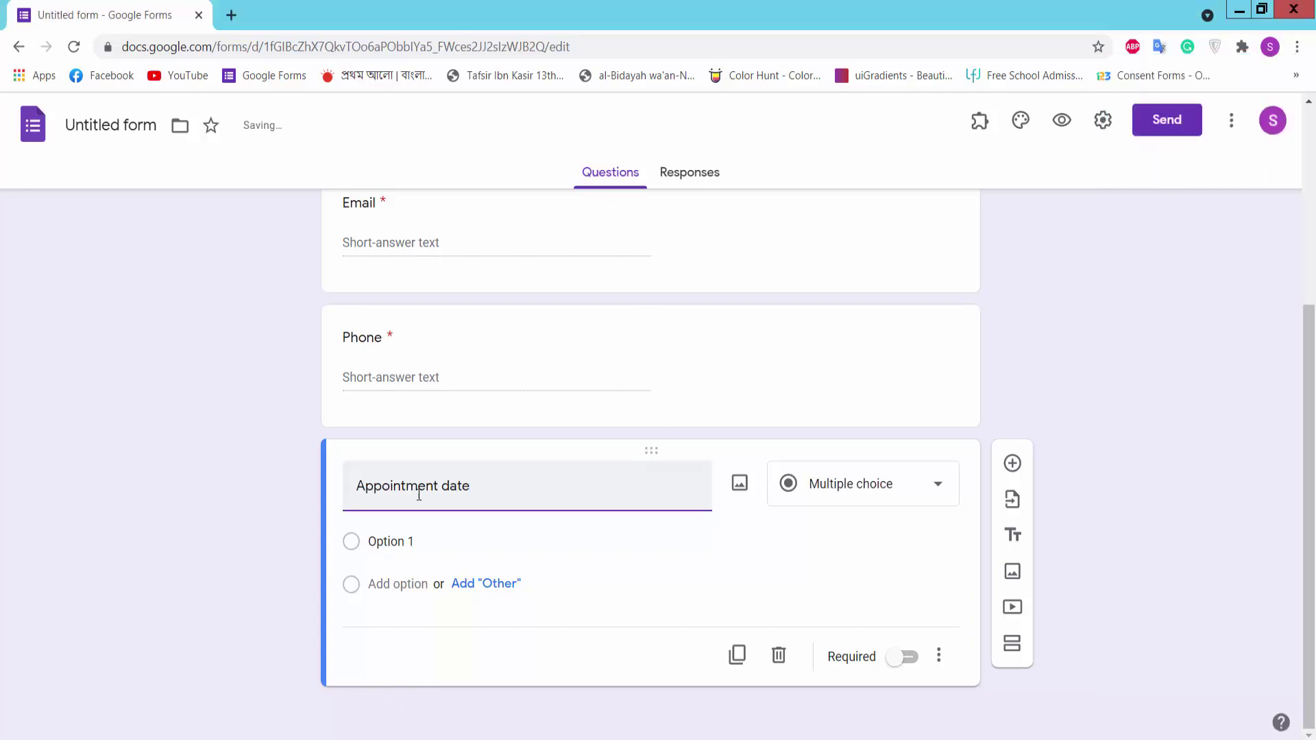
{"action": "left_click", "coordinate": [905, 657]}
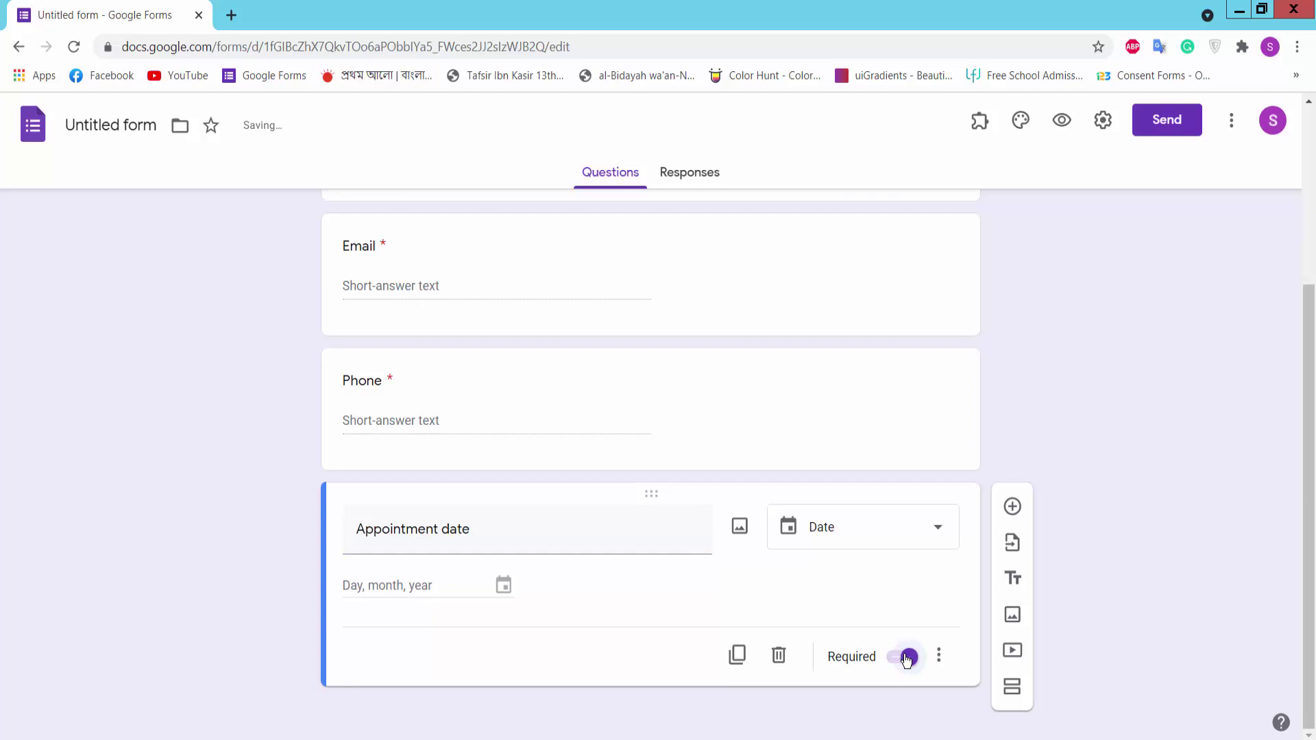
{"action": "left_click", "coordinate": [904, 533]}
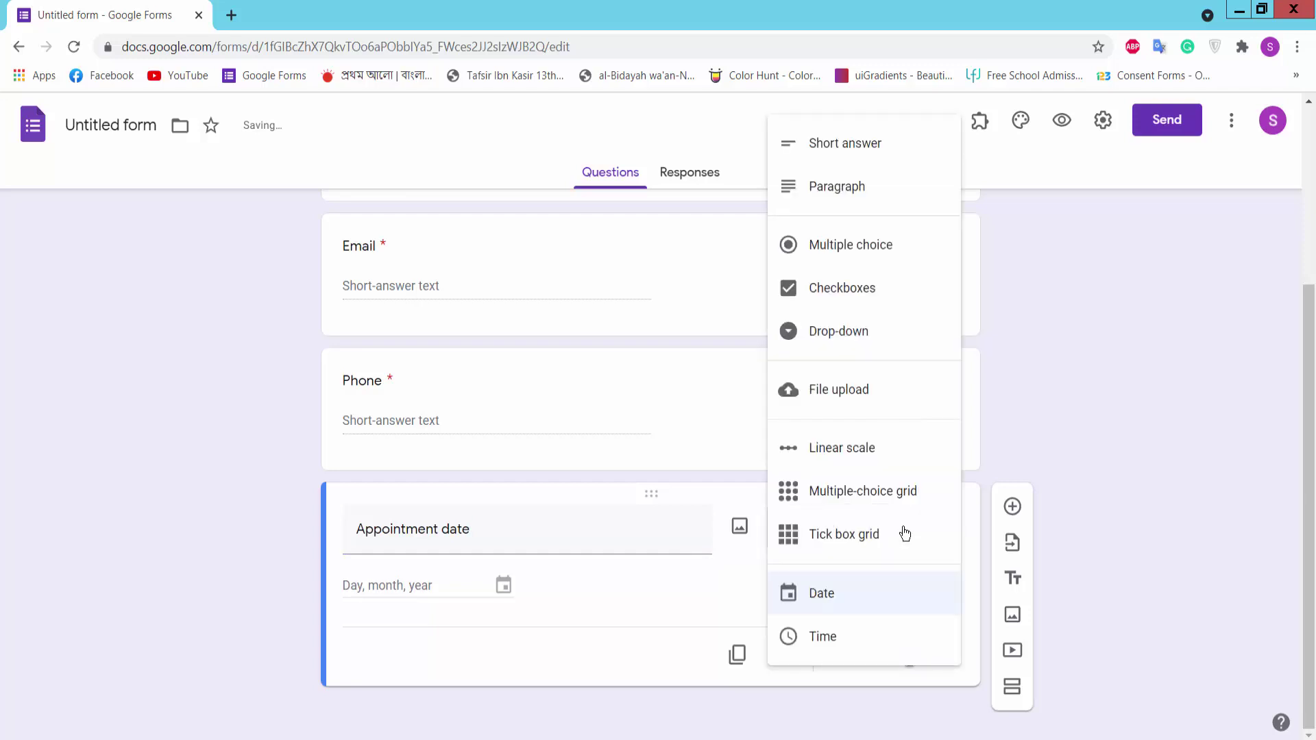
{"action": "left_click", "coordinate": [836, 598]}
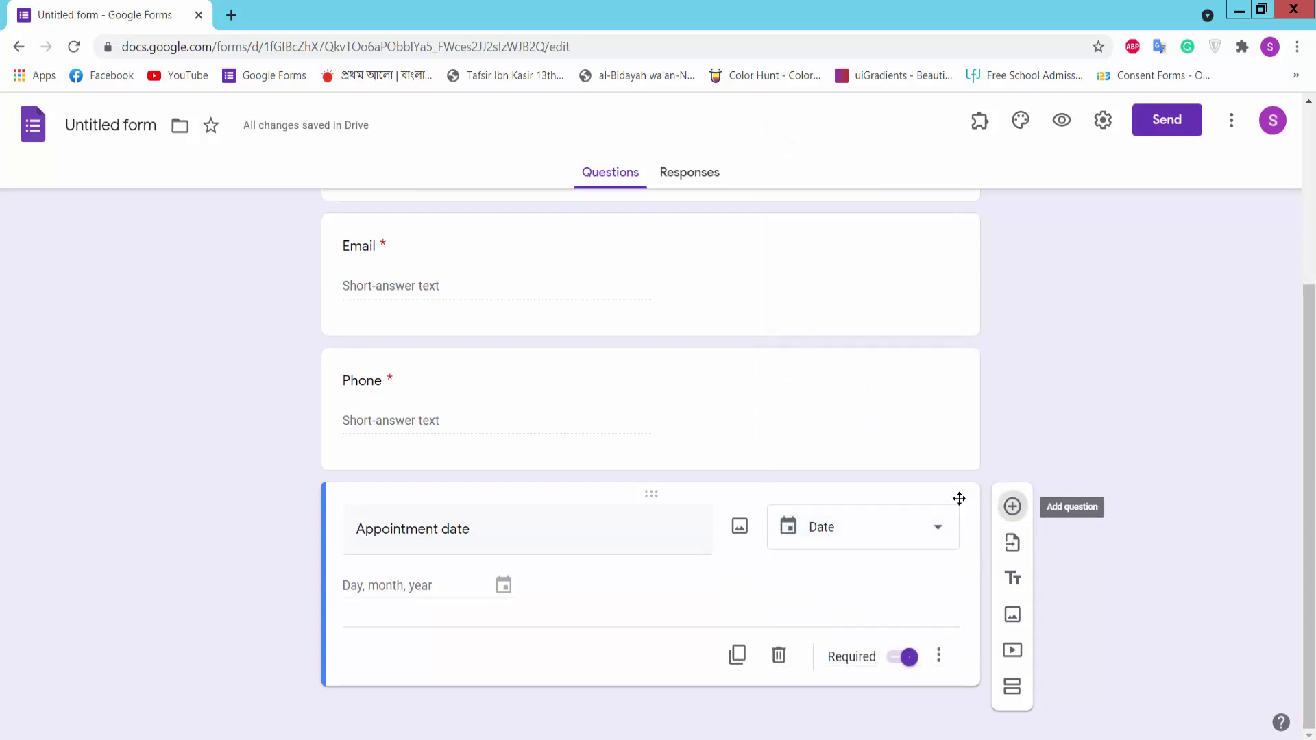
Step: Add a required 'Appointment time' question of type Time, with a blank question below
{"action": "left_click", "coordinate": [1013, 507]}
{"action": "key", "text": "alt+Tab"}
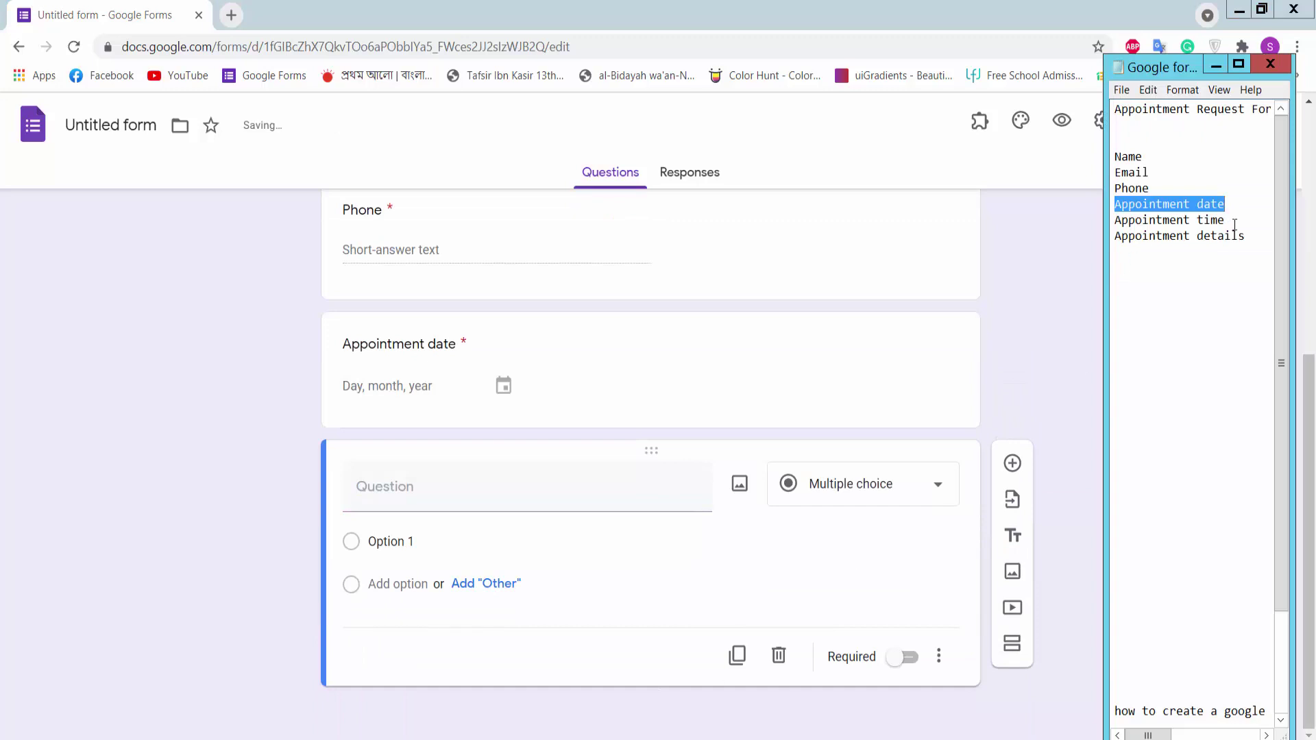
{"action": "left_click_drag", "start_coordinate": [1234, 221], "coordinate": [1097, 225]}
{"action": "key", "text": "ctrl+c"}
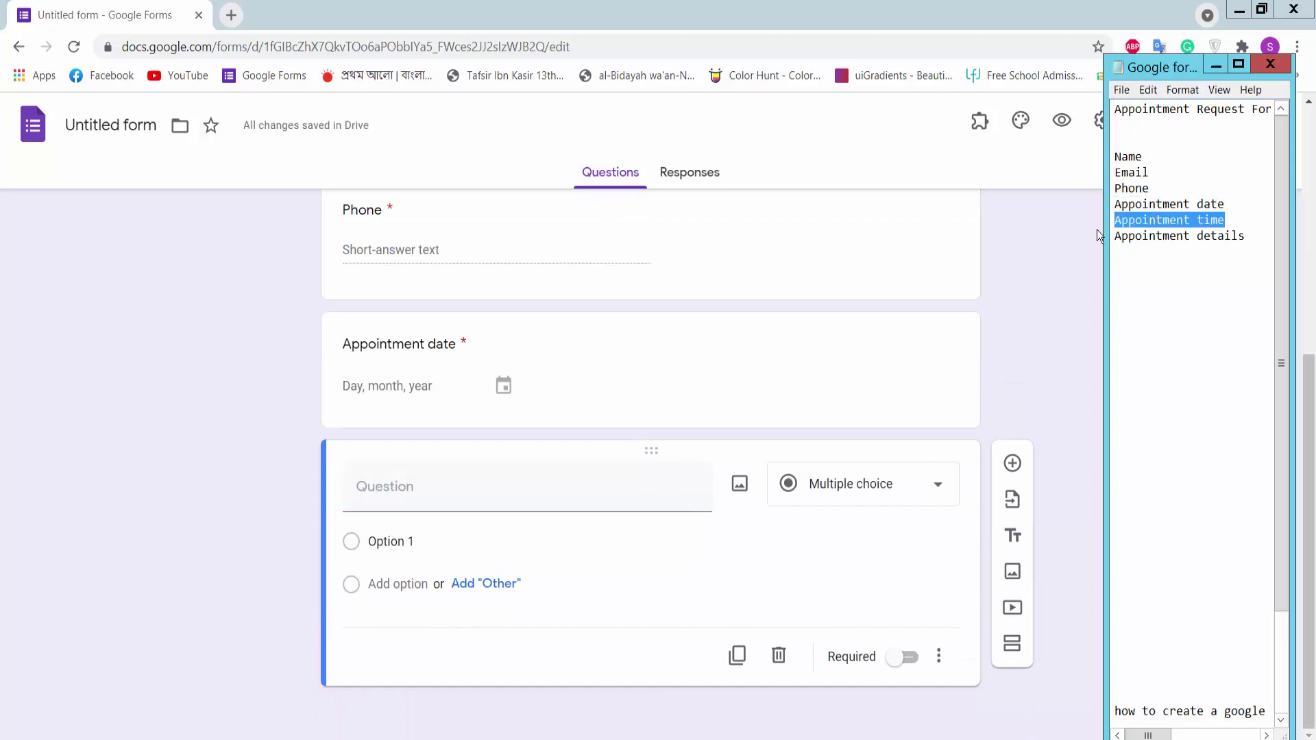
{"action": "left_click", "coordinate": [537, 478]}
{"action": "left_click", "coordinate": [522, 480]}
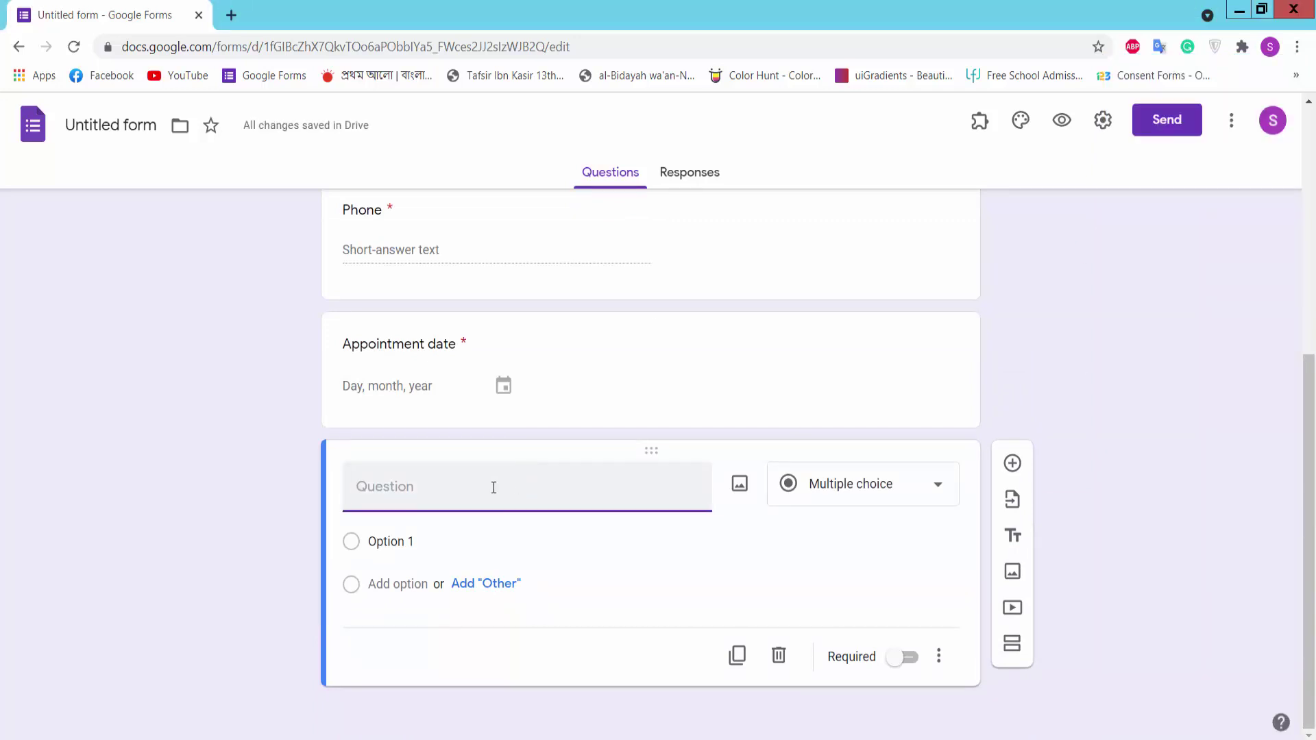
{"action": "key", "text": "ctrl+v"}
{"action": "left_click", "coordinate": [809, 491]}
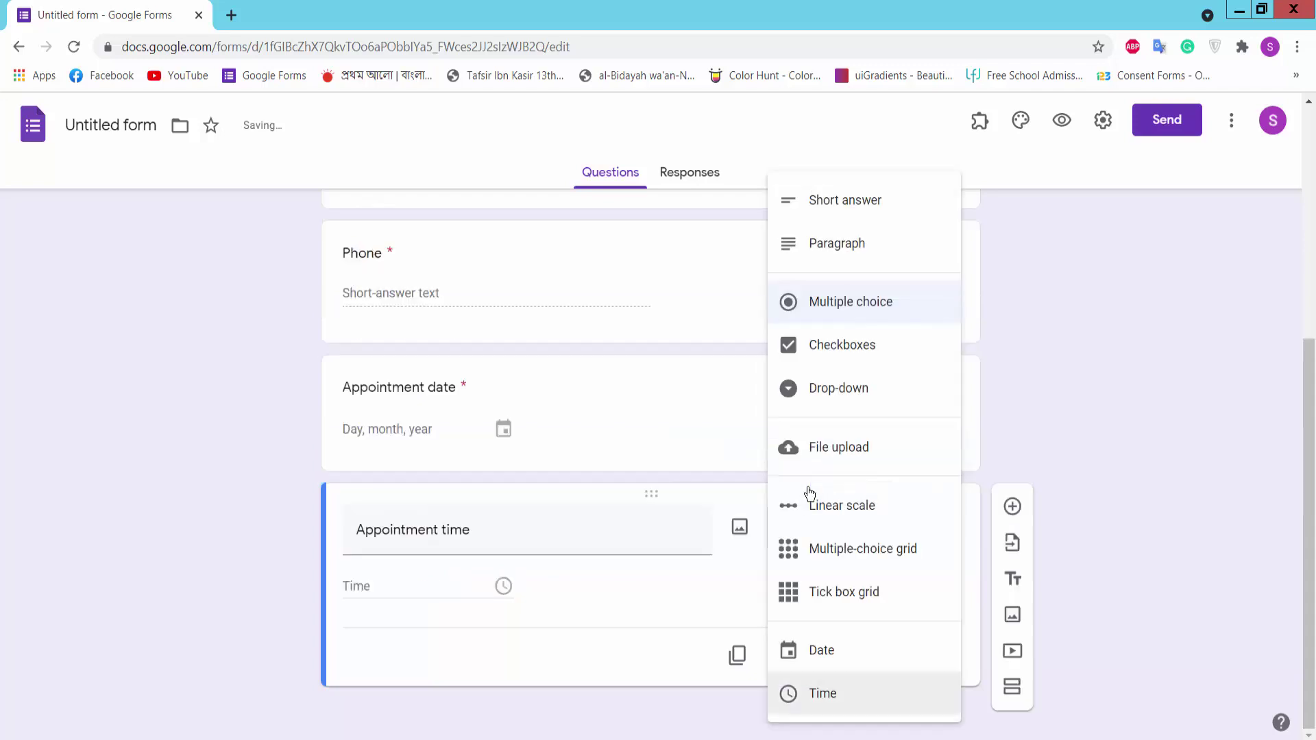
{"action": "left_click", "coordinate": [818, 690]}
{"action": "left_click", "coordinate": [905, 658]}
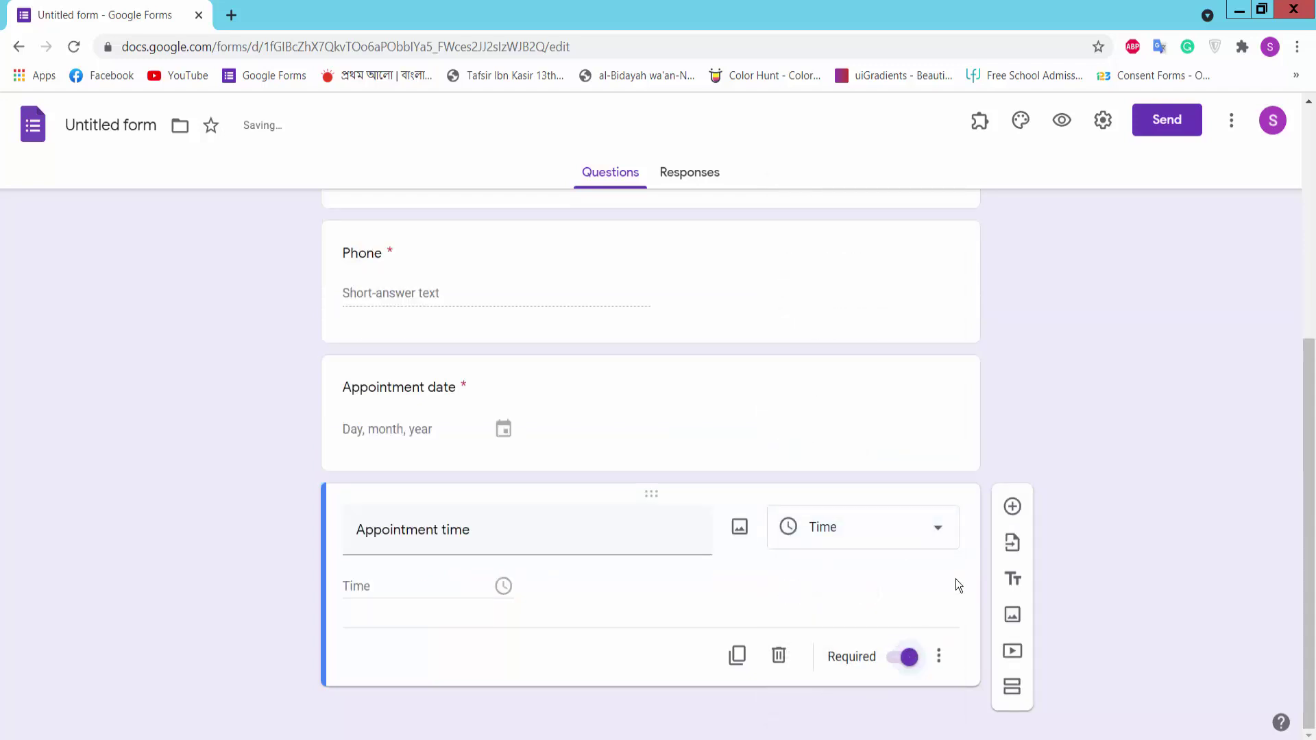
{"action": "left_click", "coordinate": [1013, 506]}
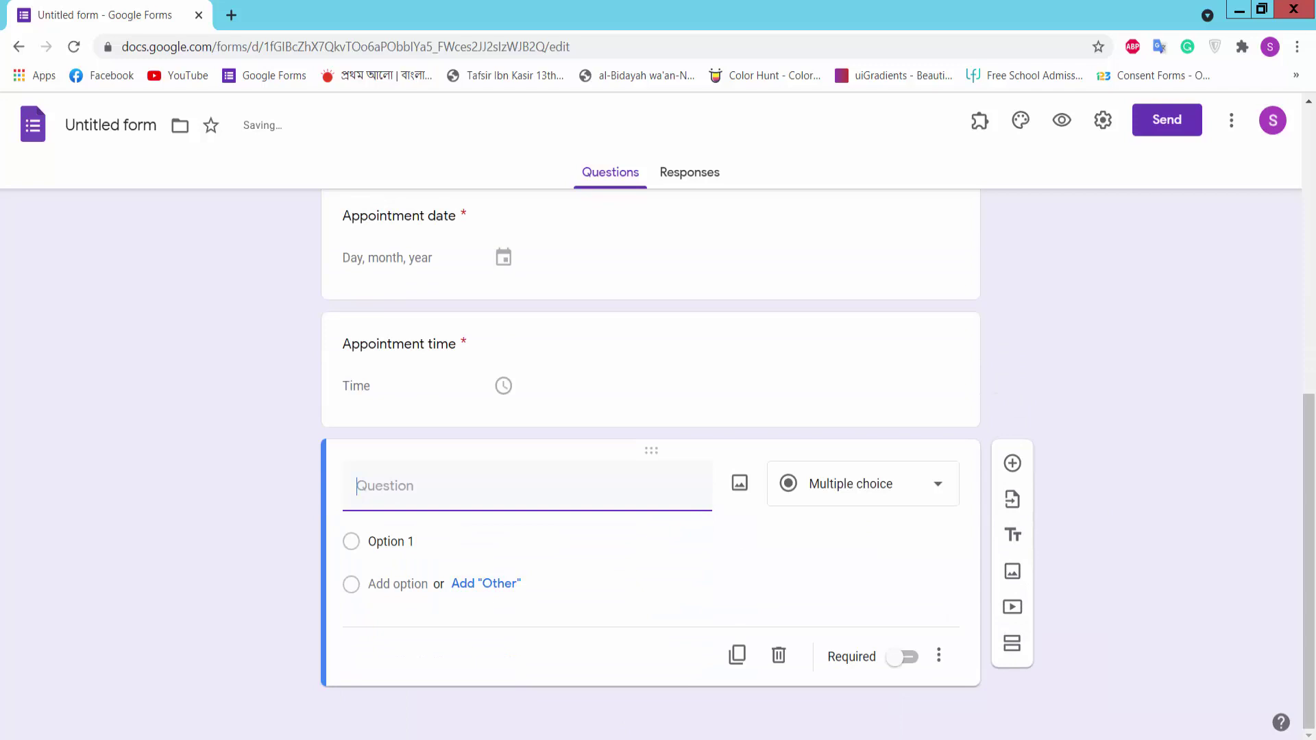
Step: Turn the new question into a required 'Appointment details' Paragraph question
{"action": "key", "text": "alt+Tab"}
{"action": "left_click_drag", "start_coordinate": [1246, 236], "coordinate": [1110, 240]}
{"action": "key", "text": "ctrl+c"}
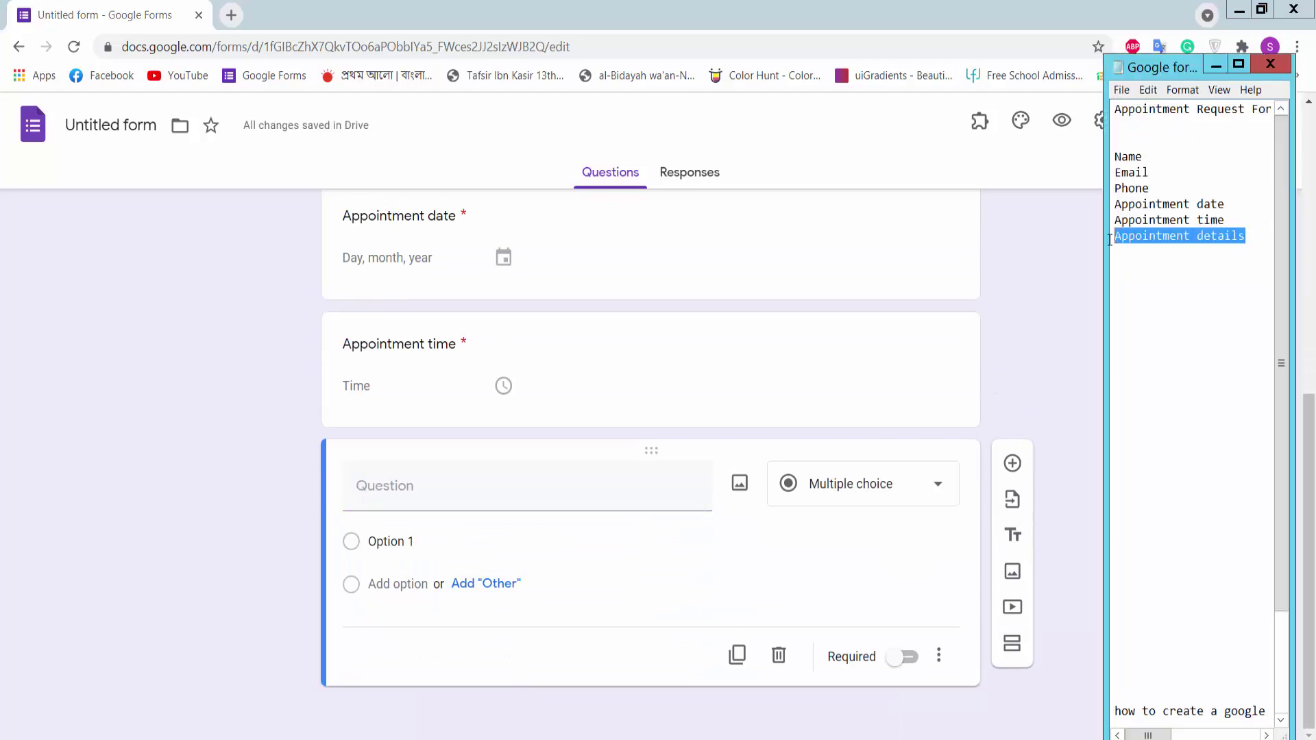
{"action": "left_click", "coordinate": [524, 504]}
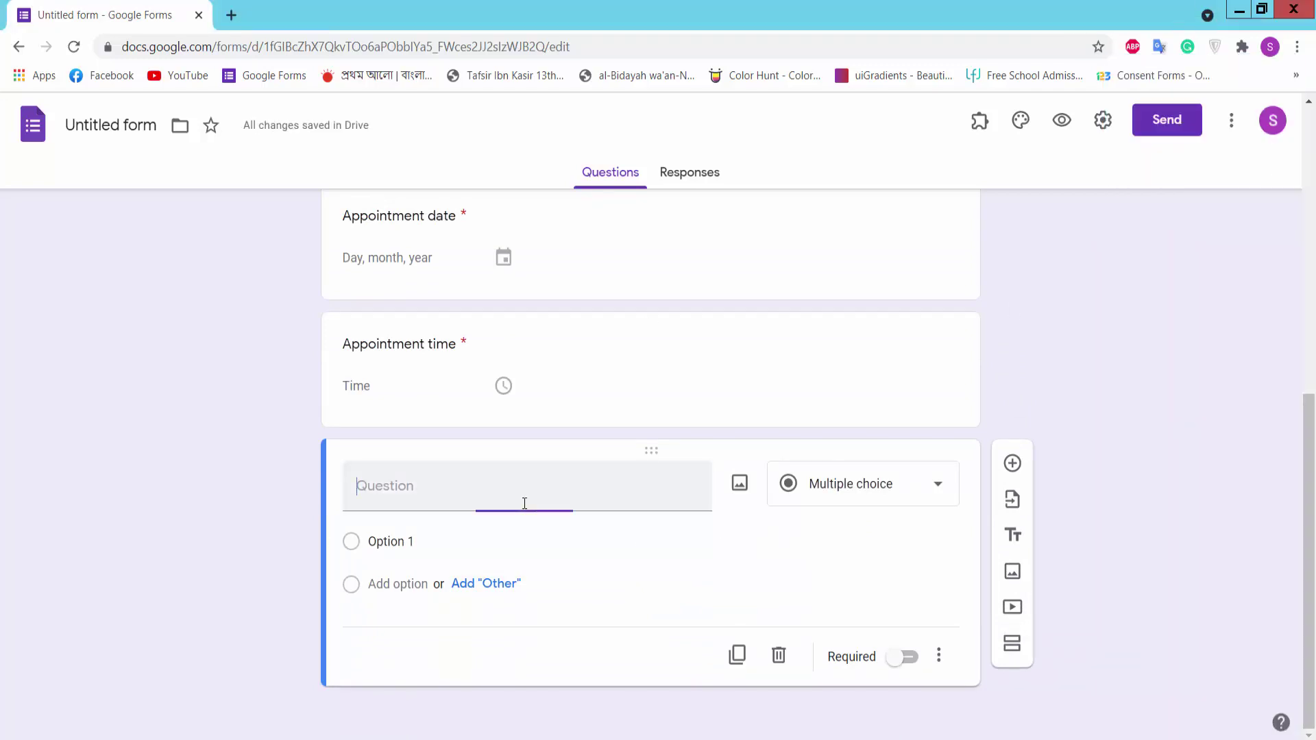
{"action": "key", "text": "ctrl+v"}
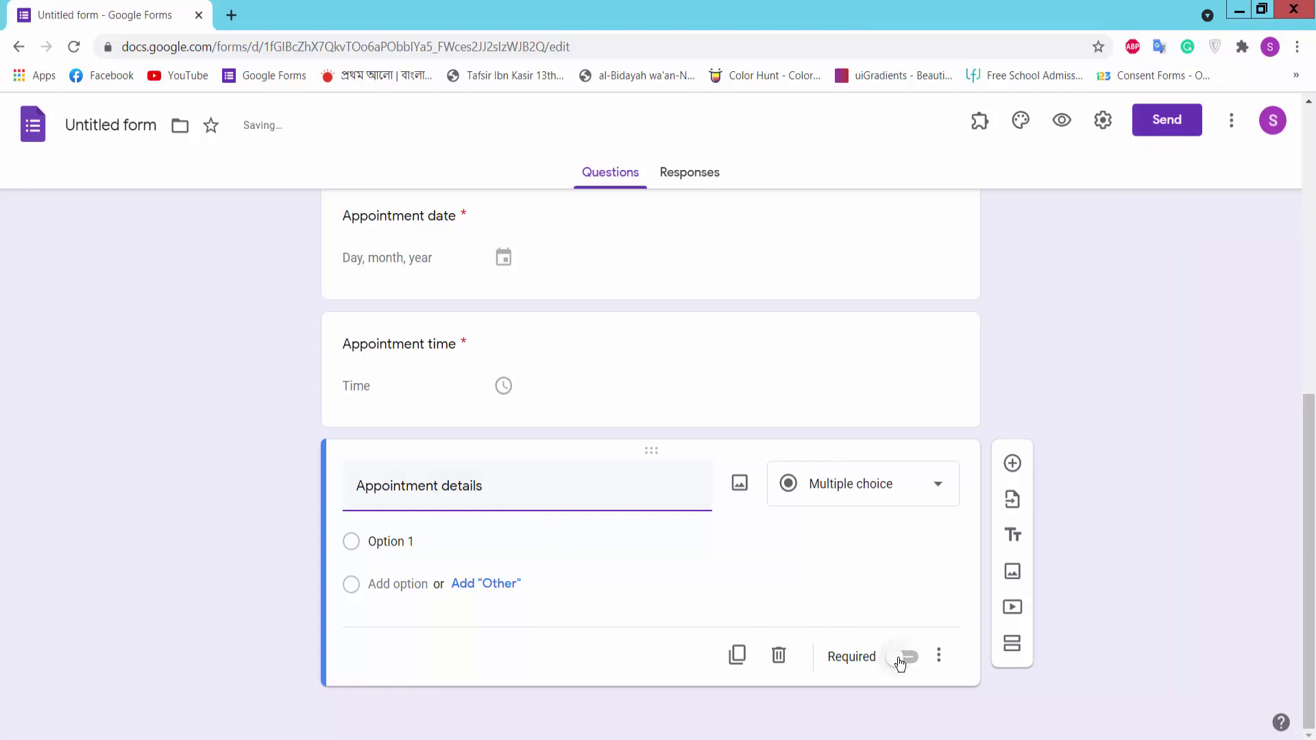
{"action": "left_click", "coordinate": [903, 656]}
{"action": "left_click", "coordinate": [897, 492]}
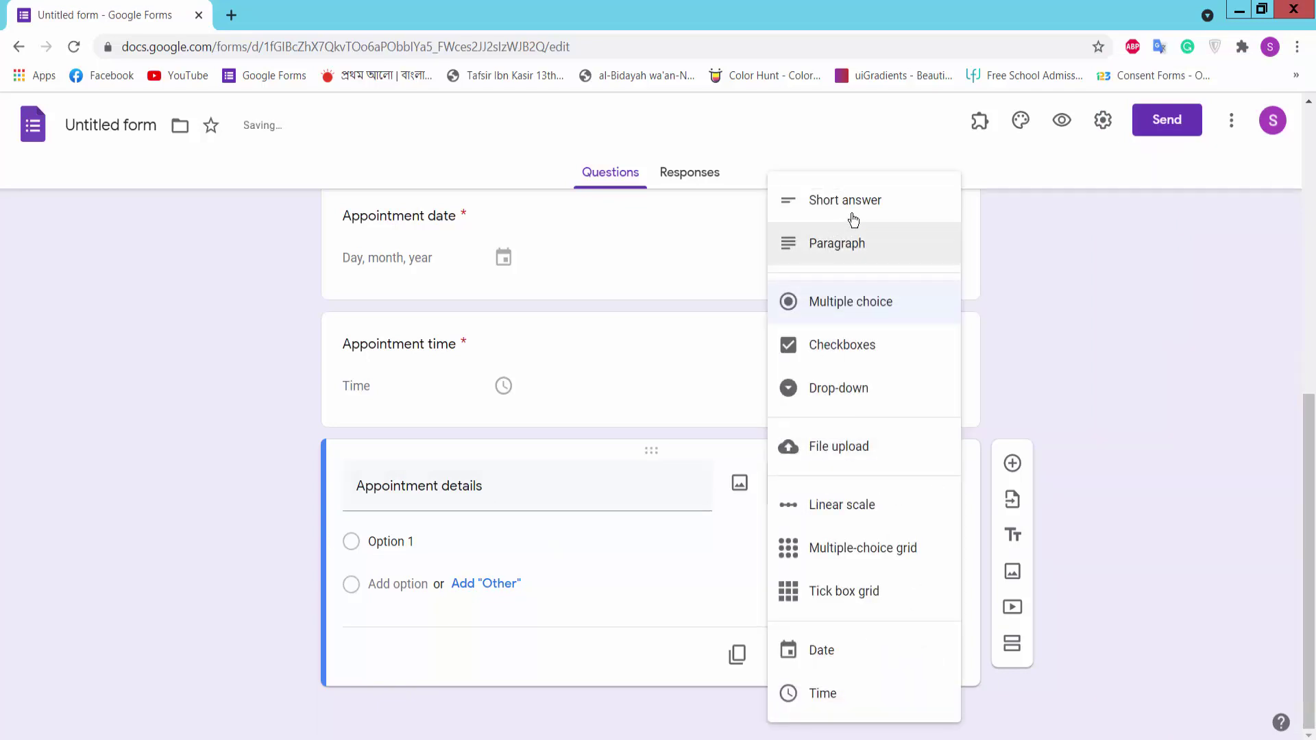
{"action": "left_click", "coordinate": [857, 247]}
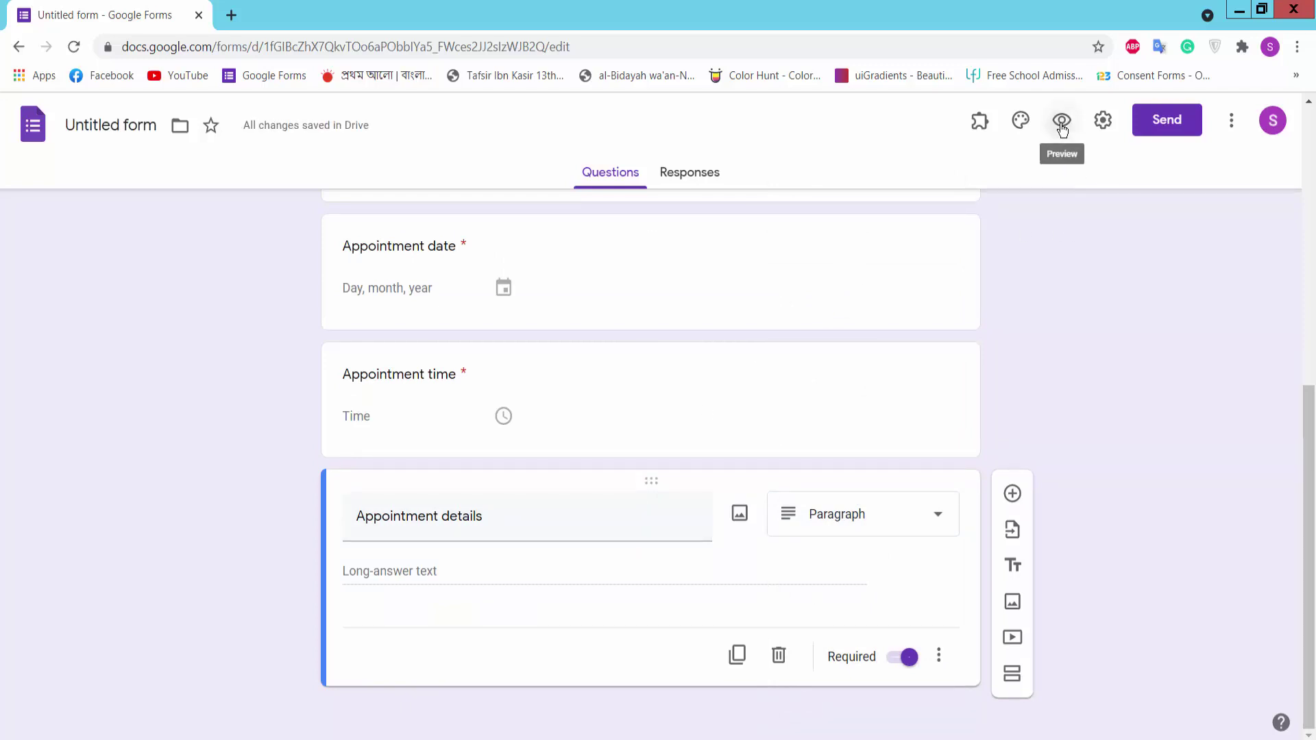
Step: Preview the form and enter a test respondent's name and e-mail address
{"action": "left_click", "coordinate": [1062, 122]}
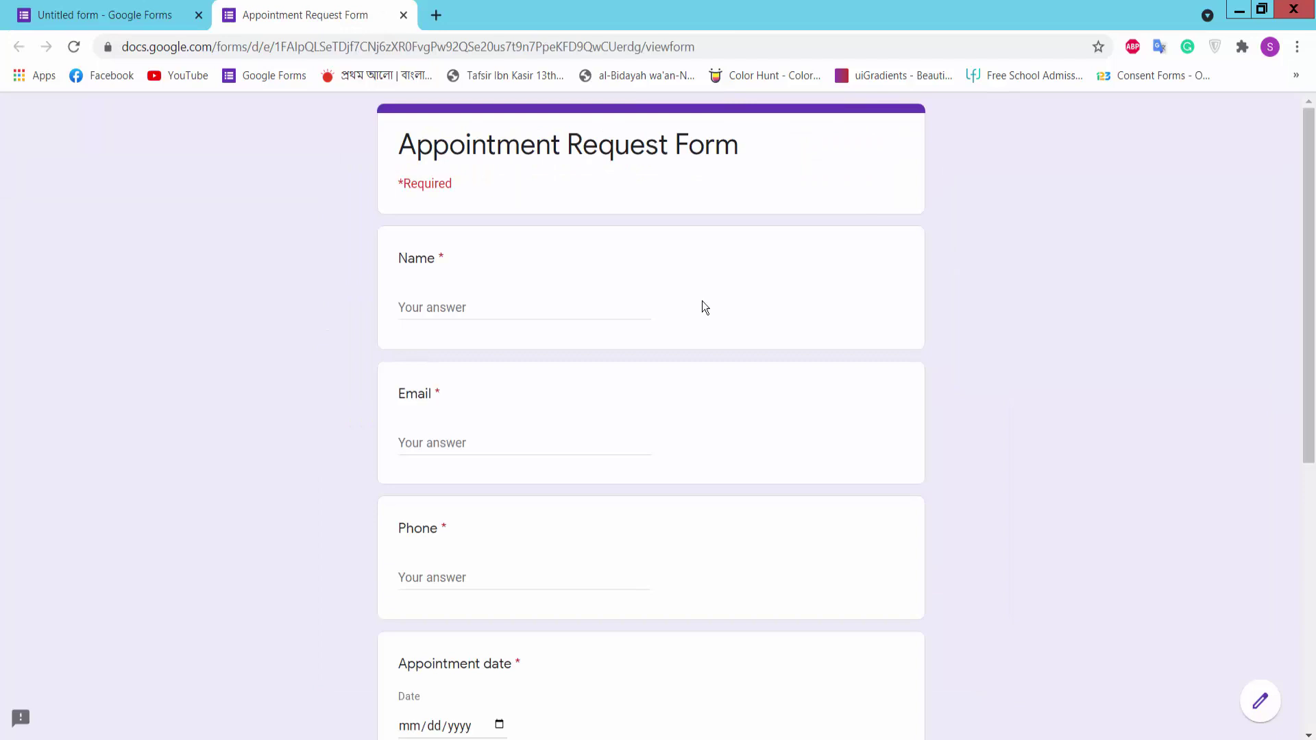
{"action": "scroll", "coordinate": [611, 293], "scroll_direction": "down", "scroll_amount": 6}
{"action": "scroll", "coordinate": [609, 293], "scroll_direction": "up", "scroll_amount": 6}
{"action": "left_click", "coordinate": [485, 312]}
{"action": "type", "text": "a"}
{"action": "key", "text": "BackSpace"}
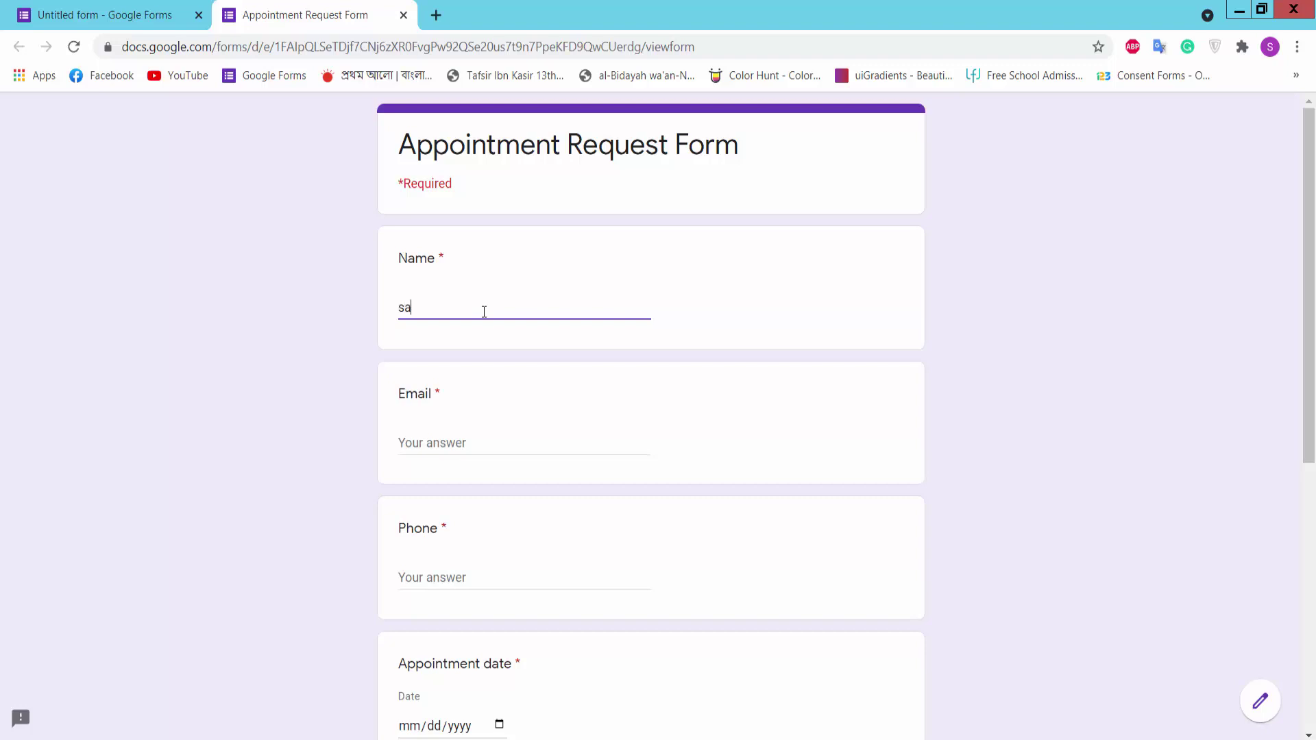
{"action": "left_click", "coordinate": [484, 445]}
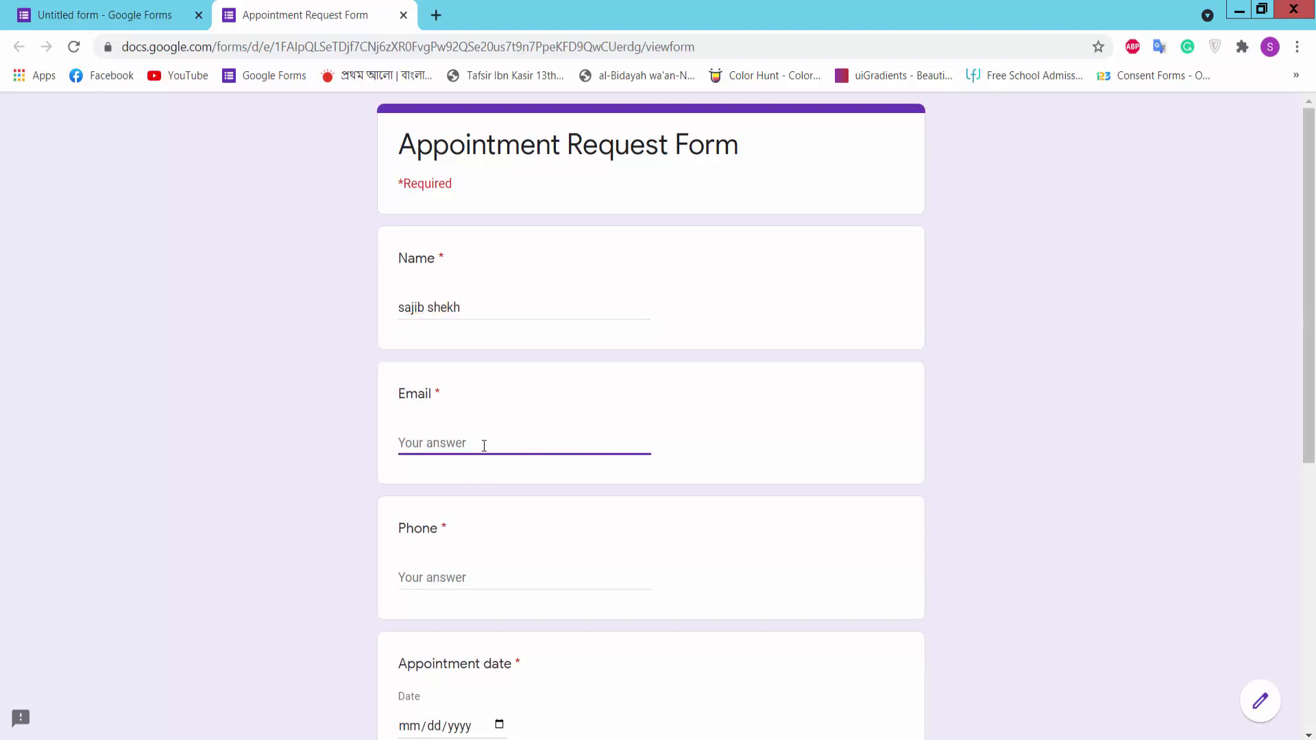
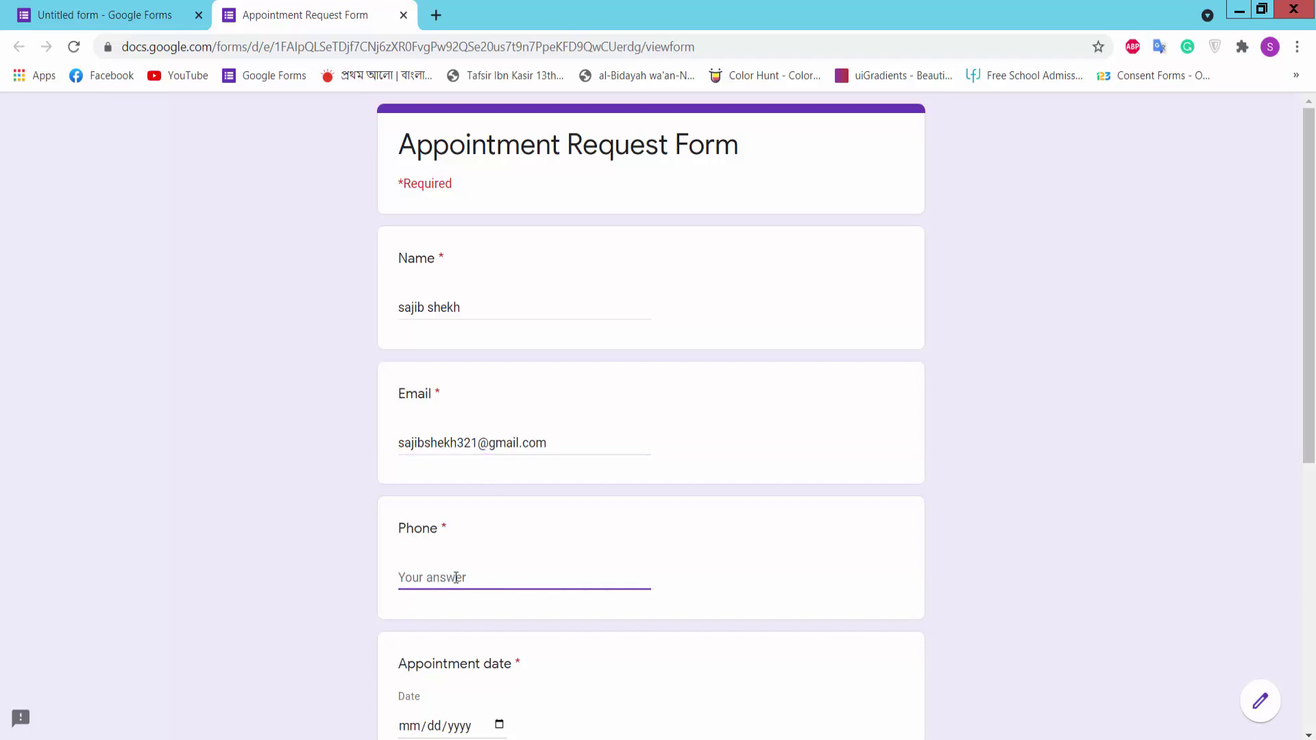
{"action": "type", "text": "65491+6511"}
{"action": "scroll", "coordinate": [501, 566], "scroll_direction": "down", "scroll_amount": 3}
Step: Enter appointment date 07/15/2021 and time 10:25, then submit the test response
{"action": "left_click", "coordinate": [500, 546]}
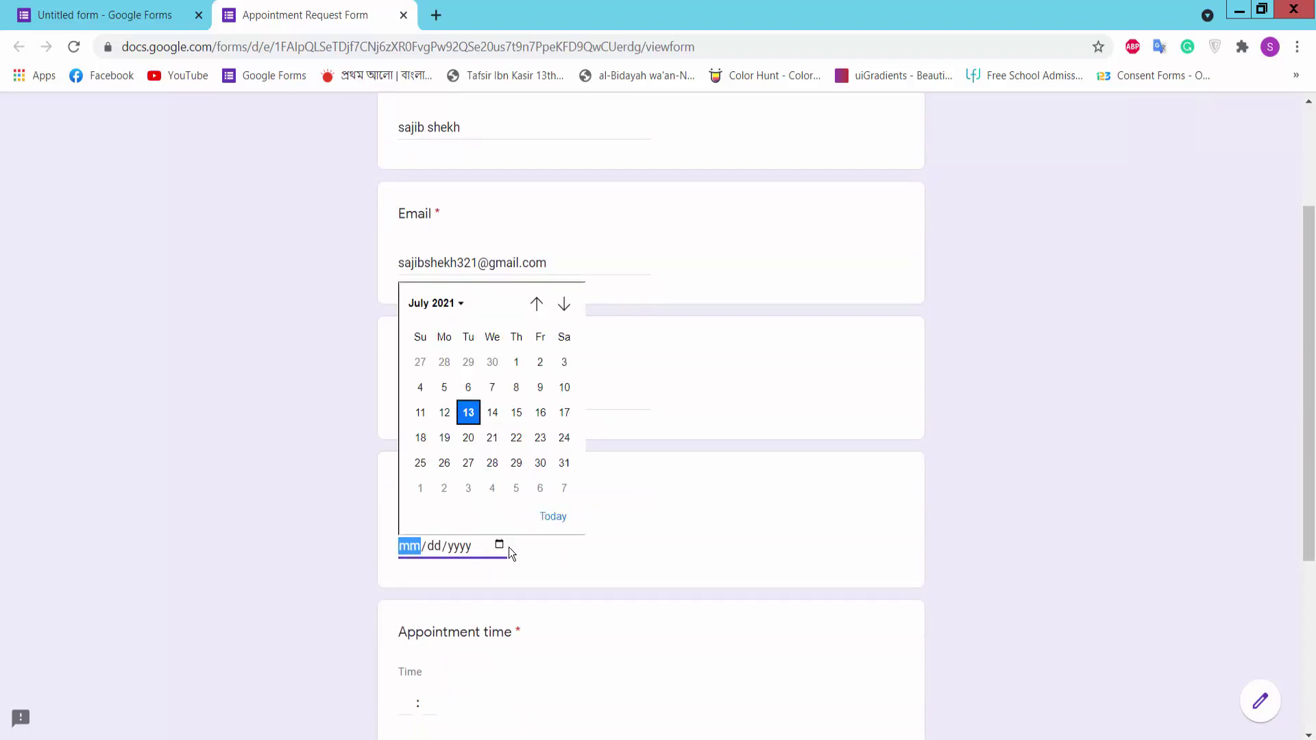
{"action": "left_click", "coordinate": [517, 412]}
{"action": "scroll", "coordinate": [485, 466], "scroll_direction": "down", "scroll_amount": 4}
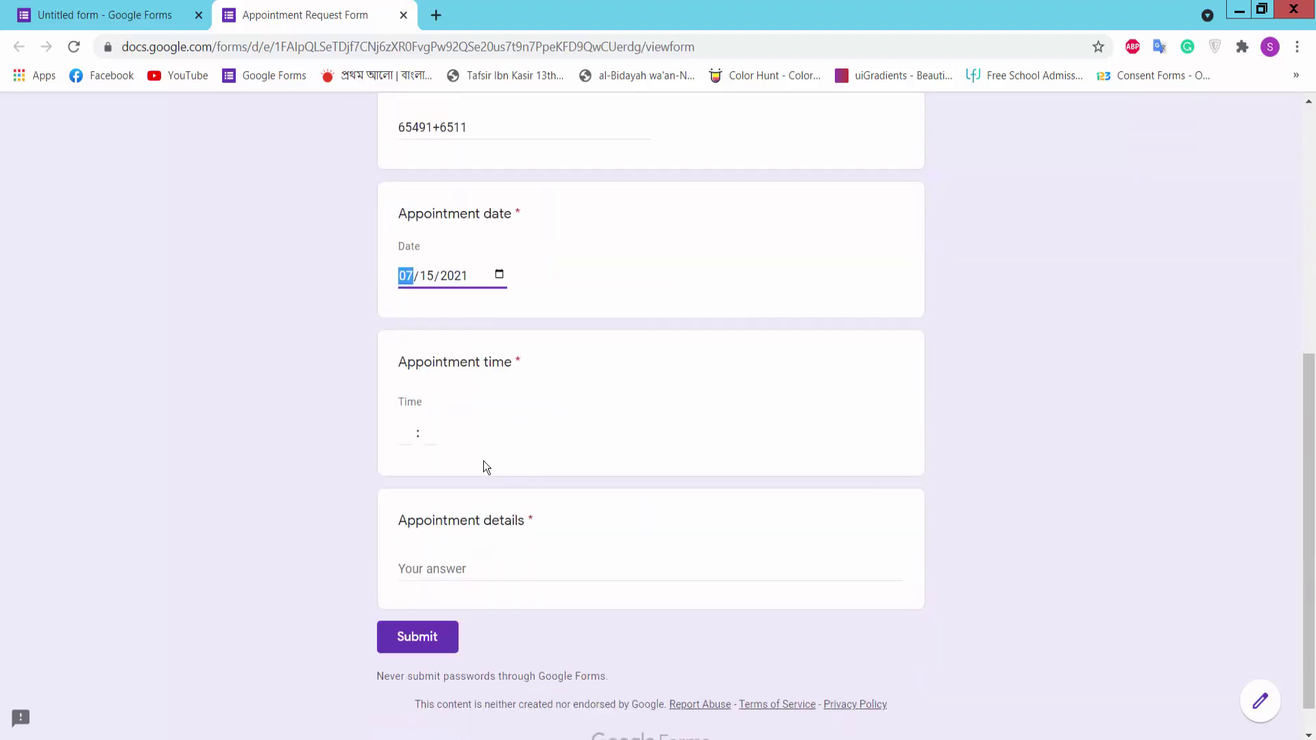
{"action": "left_click", "coordinate": [422, 403]}
{"action": "left_click", "coordinate": [430, 433]}
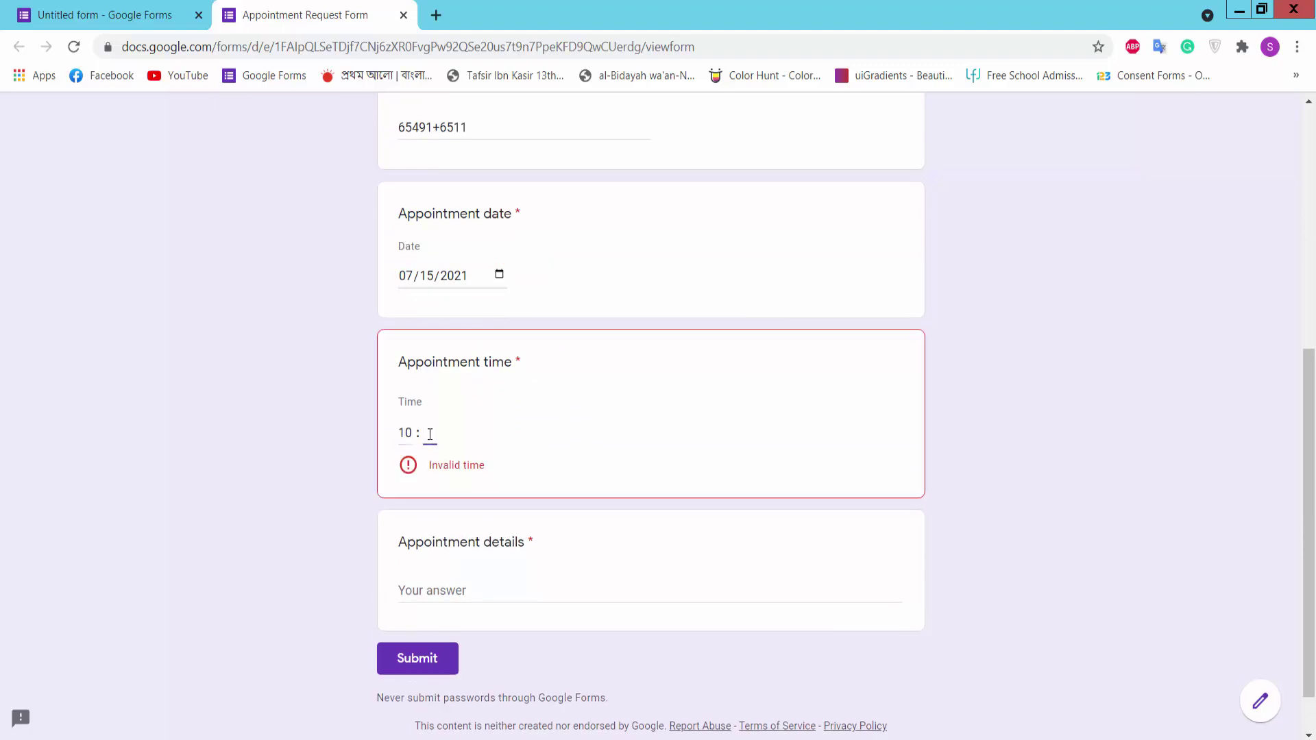
{"action": "type", "text": "25"}
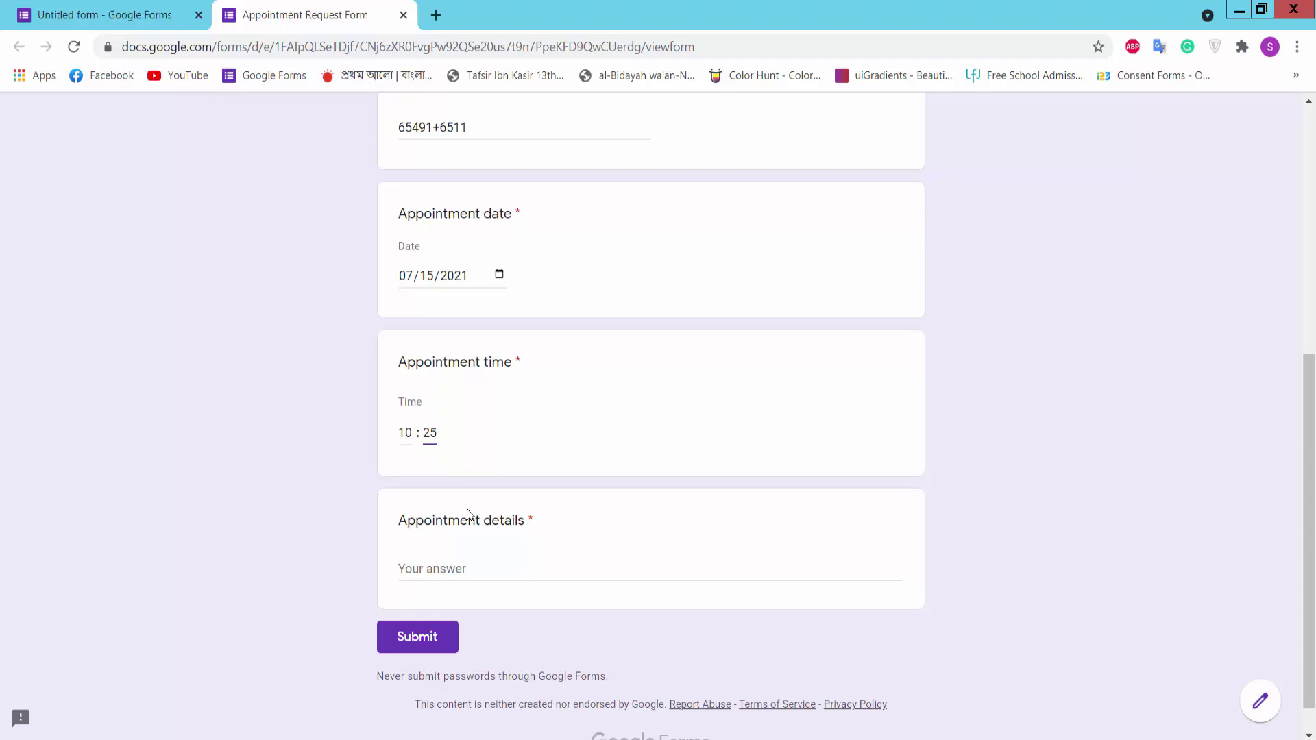
{"action": "type", "text": "dfgha"}
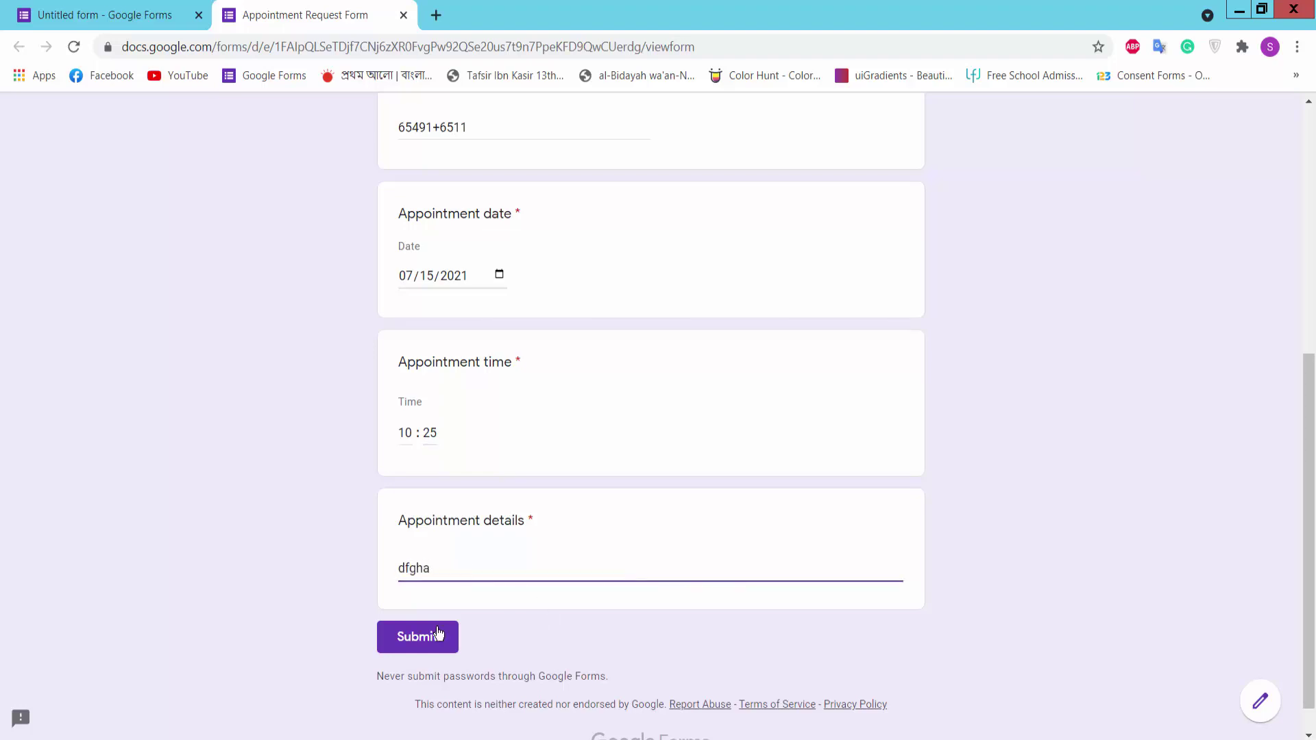
{"action": "left_click", "coordinate": [438, 634]}
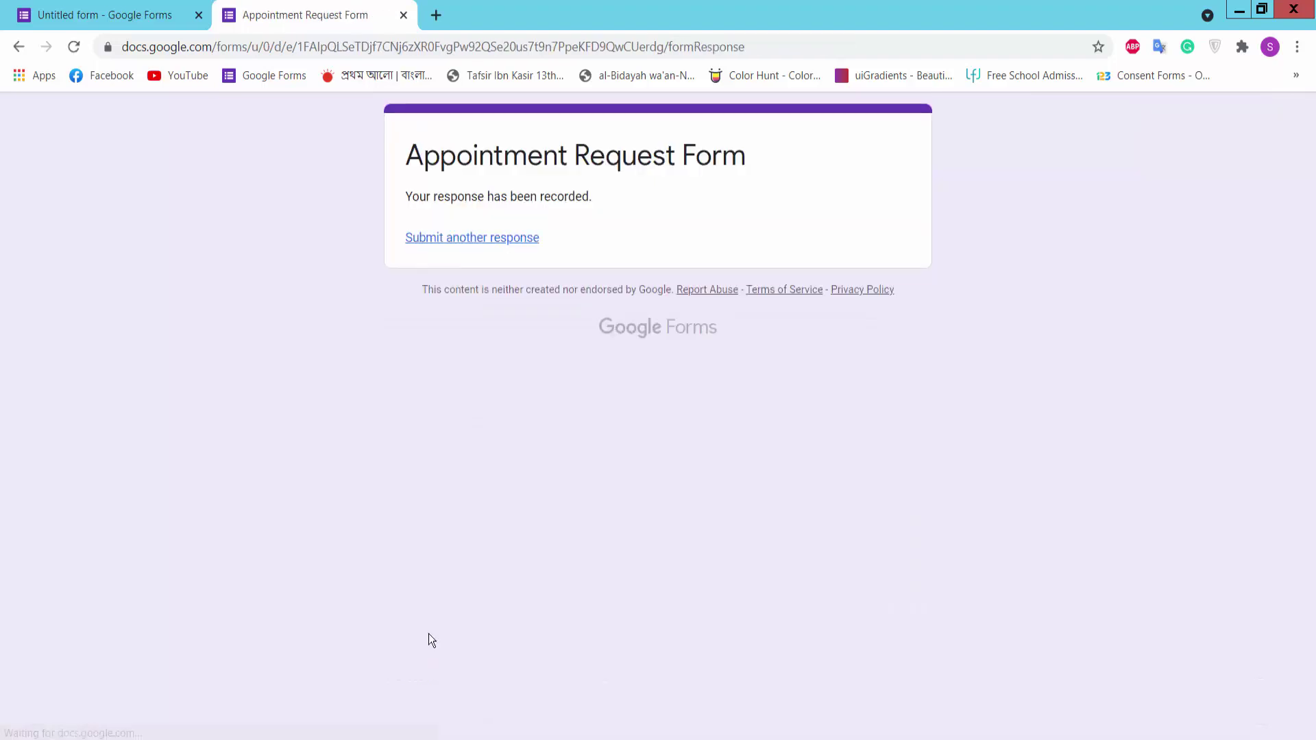
Step: Back in the editor, scroll through the Responses summary showing 1 response
{"action": "left_click", "coordinate": [134, 15]}
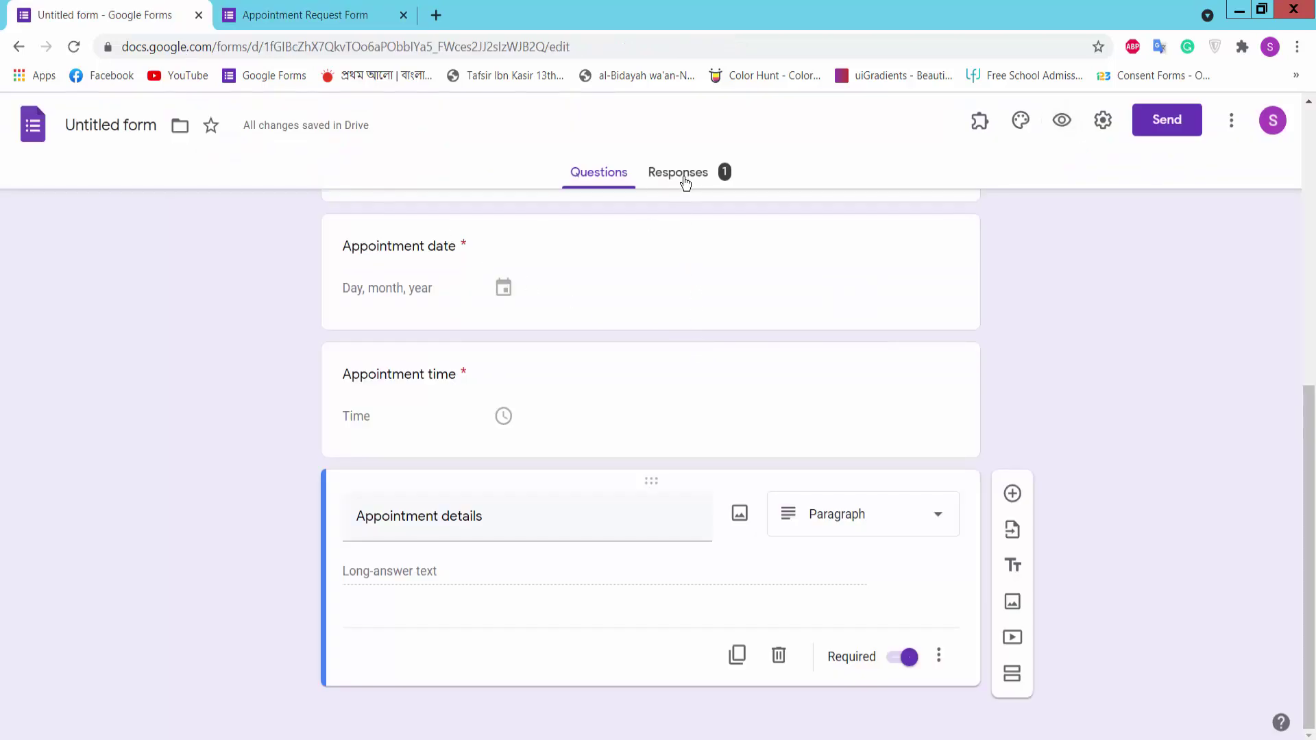
{"action": "left_click", "coordinate": [688, 181]}
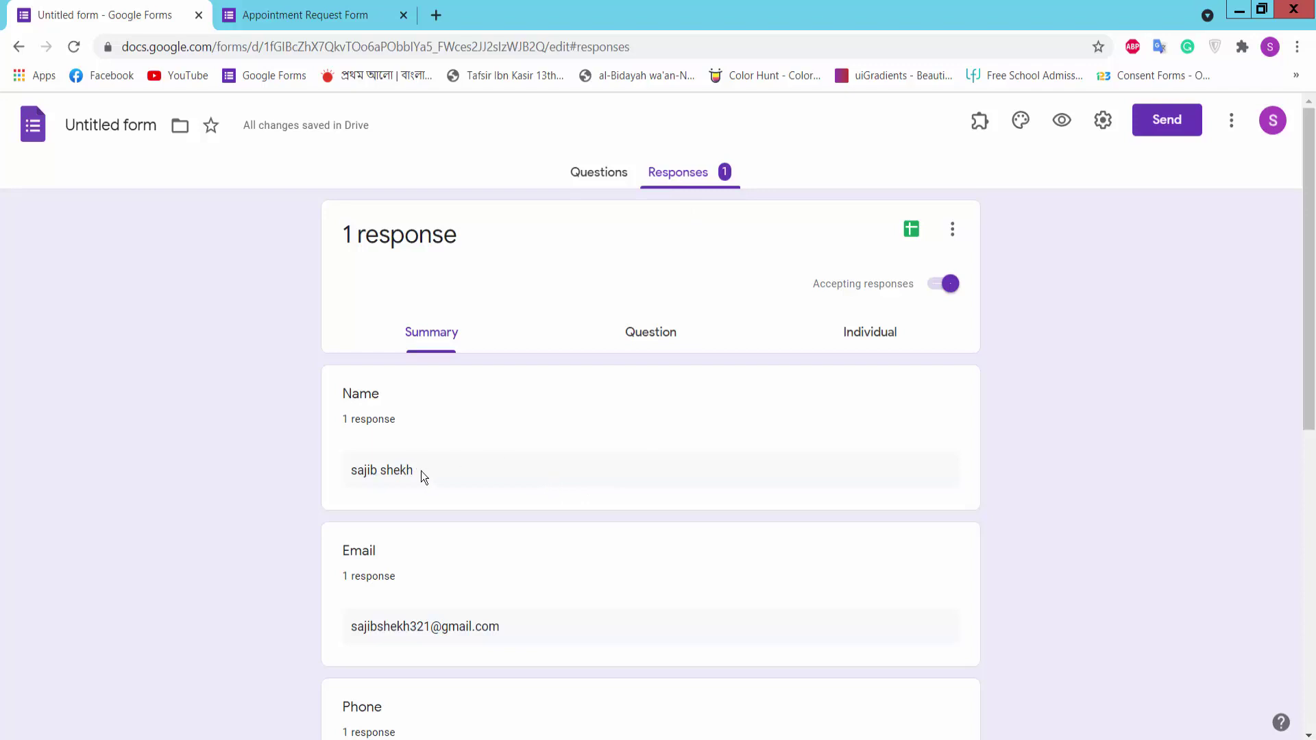
{"action": "scroll", "coordinate": [429, 469], "scroll_direction": "down", "scroll_amount": 4}
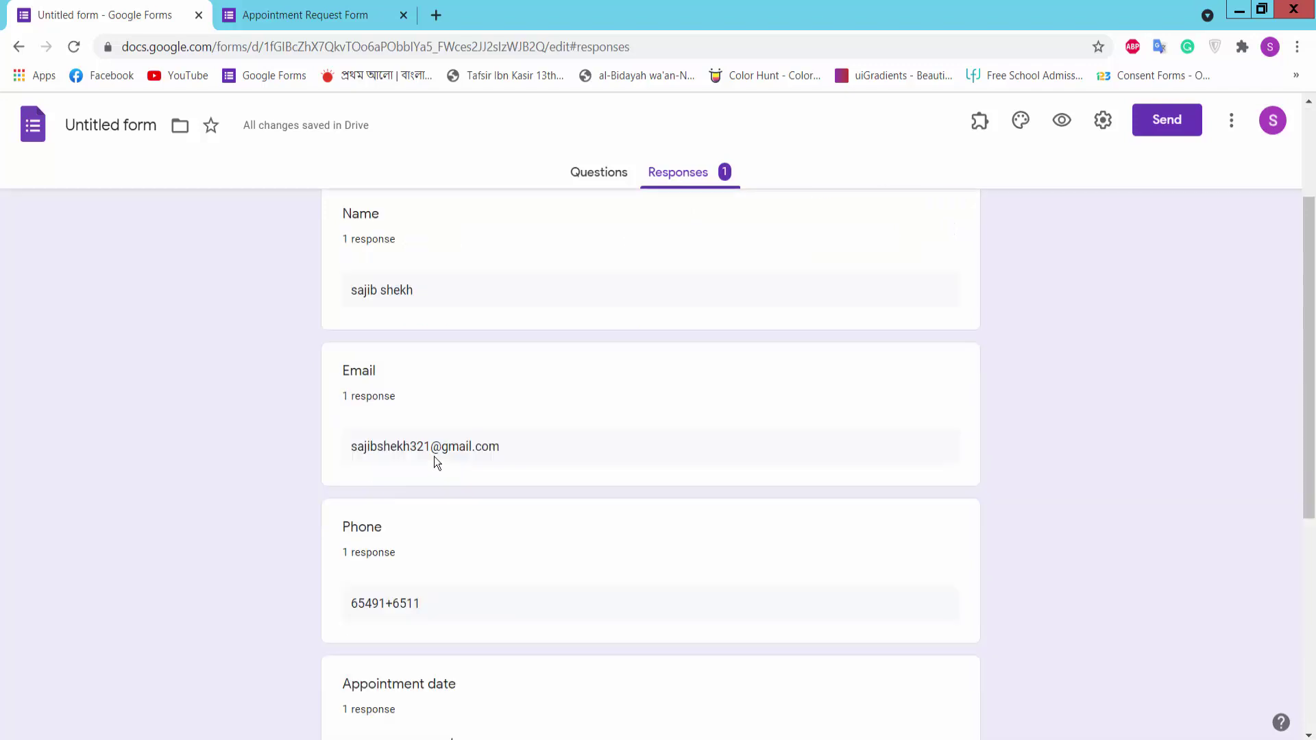
{"action": "scroll", "coordinate": [501, 388], "scroll_direction": "down", "scroll_amount": 5}
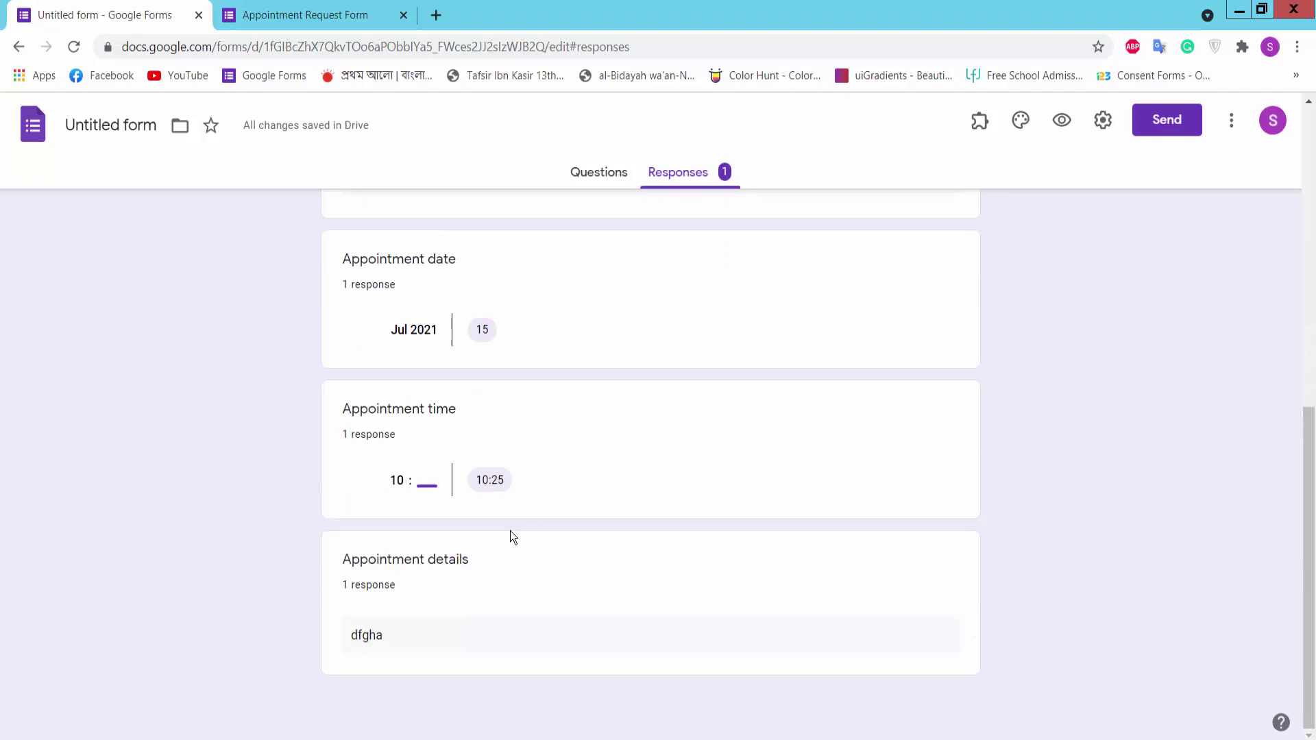
{"action": "scroll", "coordinate": [433, 429], "scroll_direction": "up", "scroll_amount": 9}
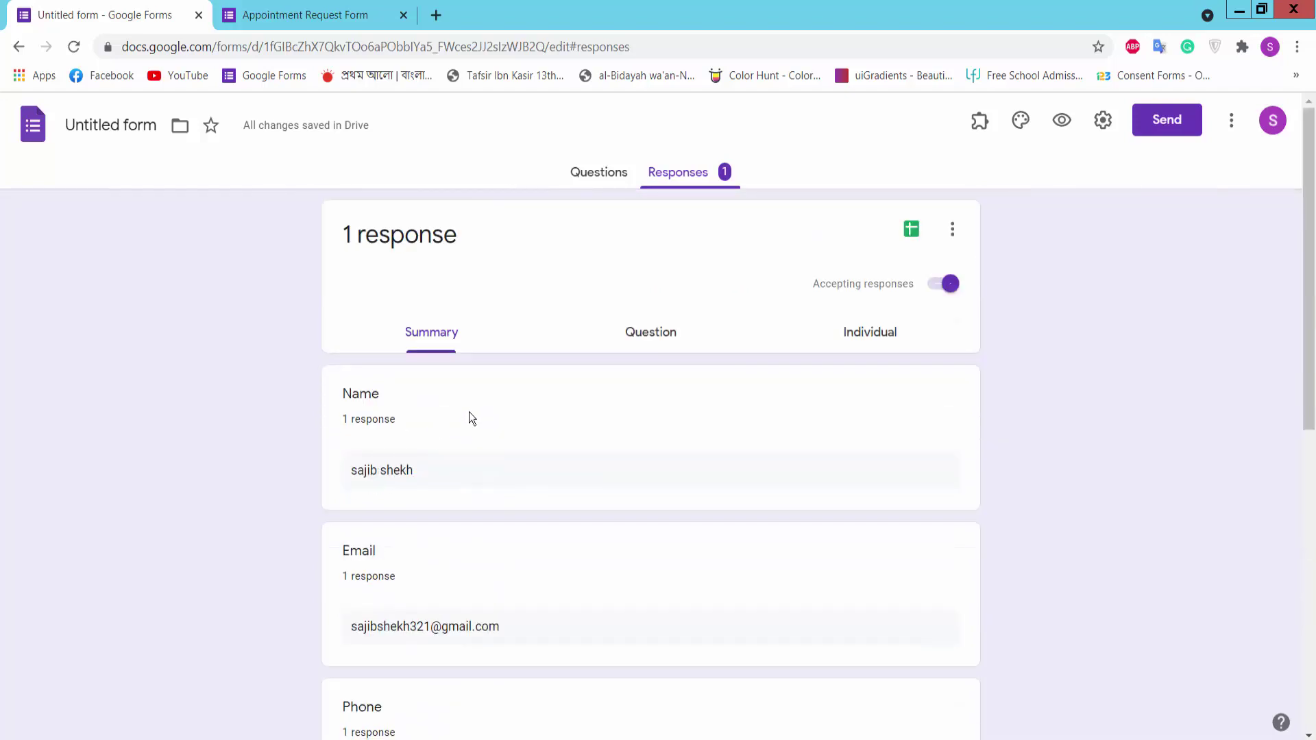
Step: Return to Questions and copy the shortened forms.gle link from the Send dialog
{"action": "left_click", "coordinate": [600, 174]}
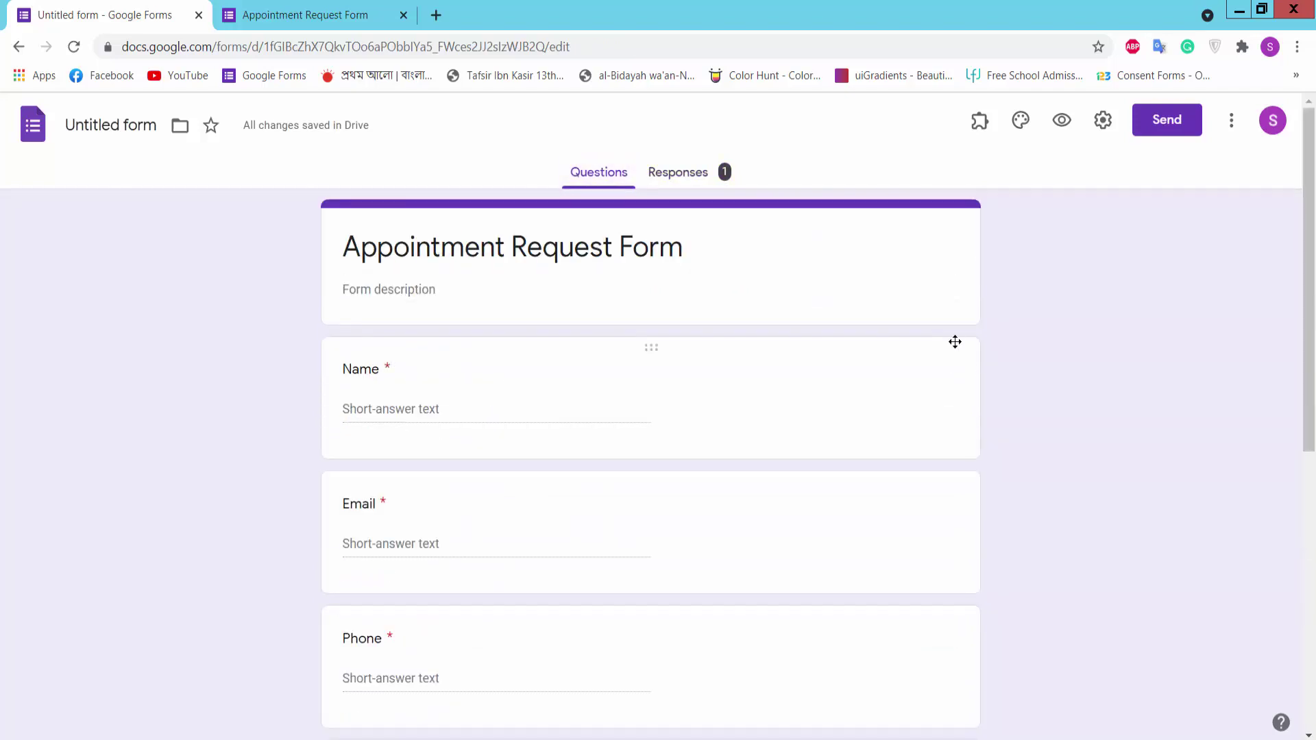
{"action": "left_click", "coordinate": [1167, 122]}
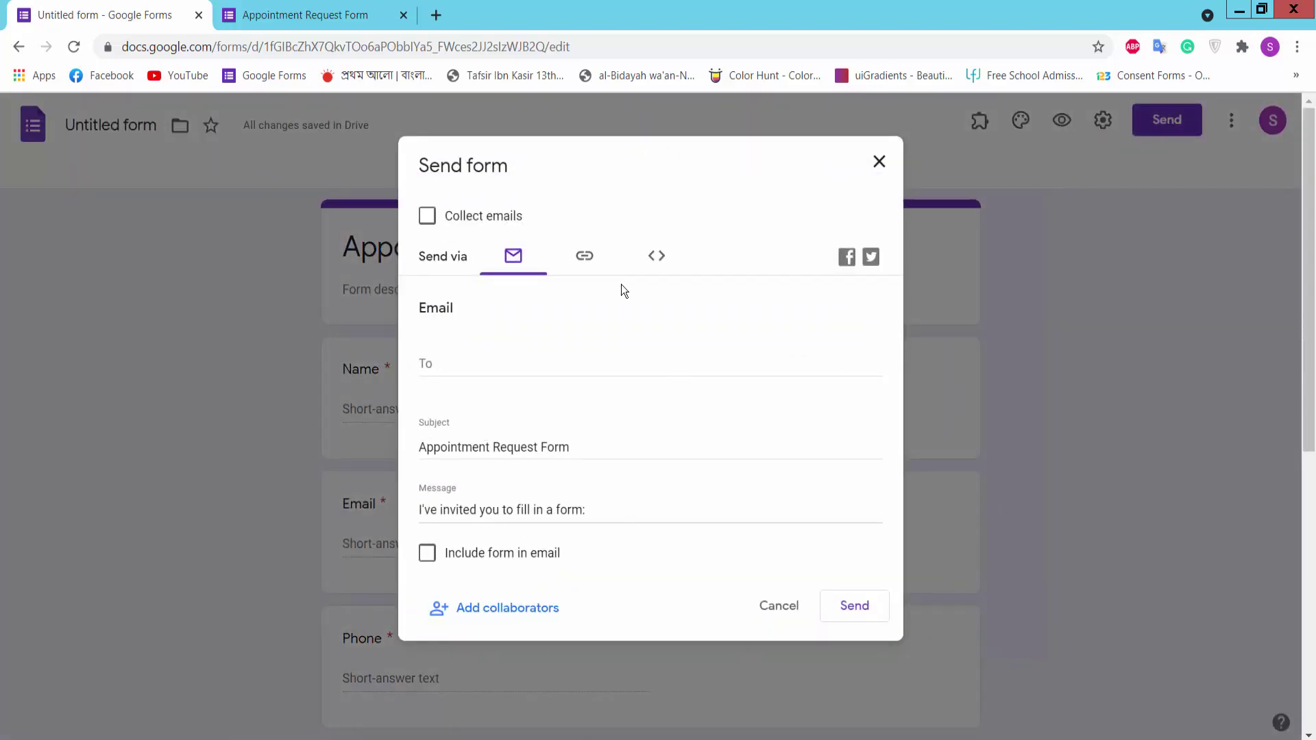
{"action": "left_click", "coordinate": [585, 255]}
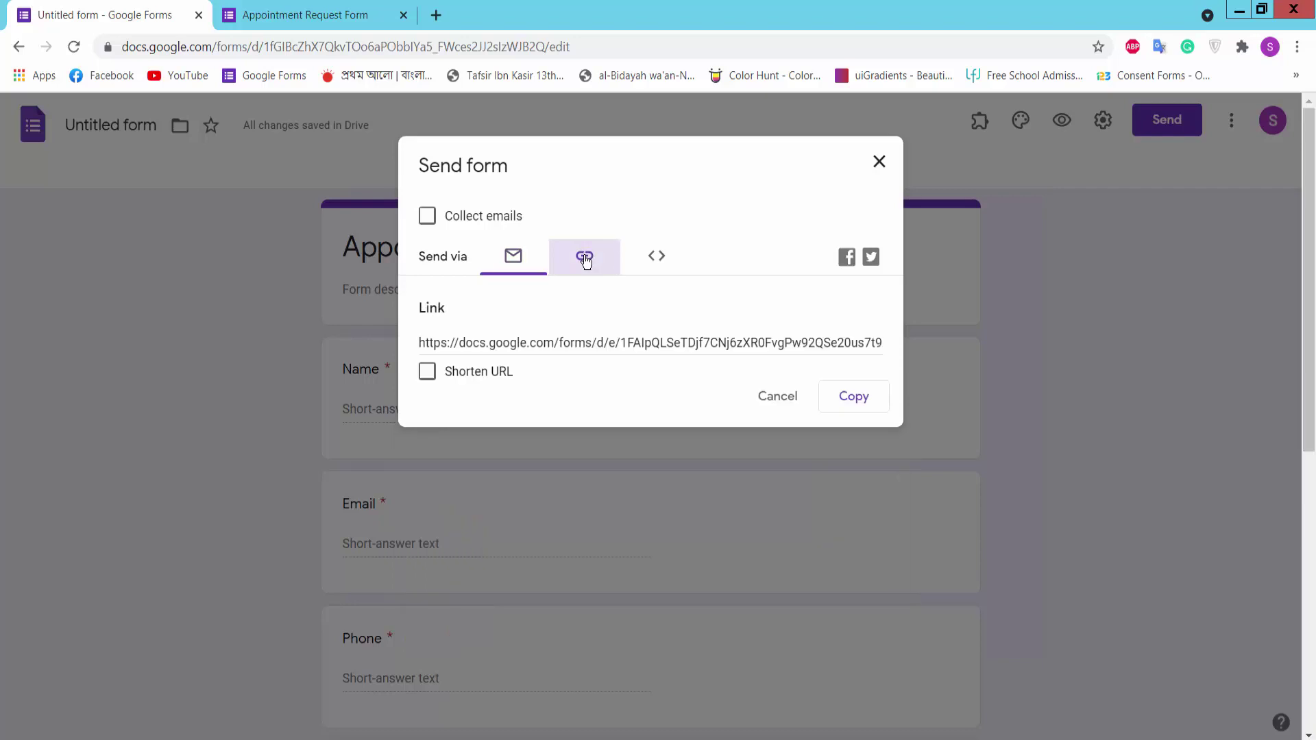
{"action": "left_click", "coordinate": [427, 372]}
{"action": "left_click", "coordinate": [859, 401]}
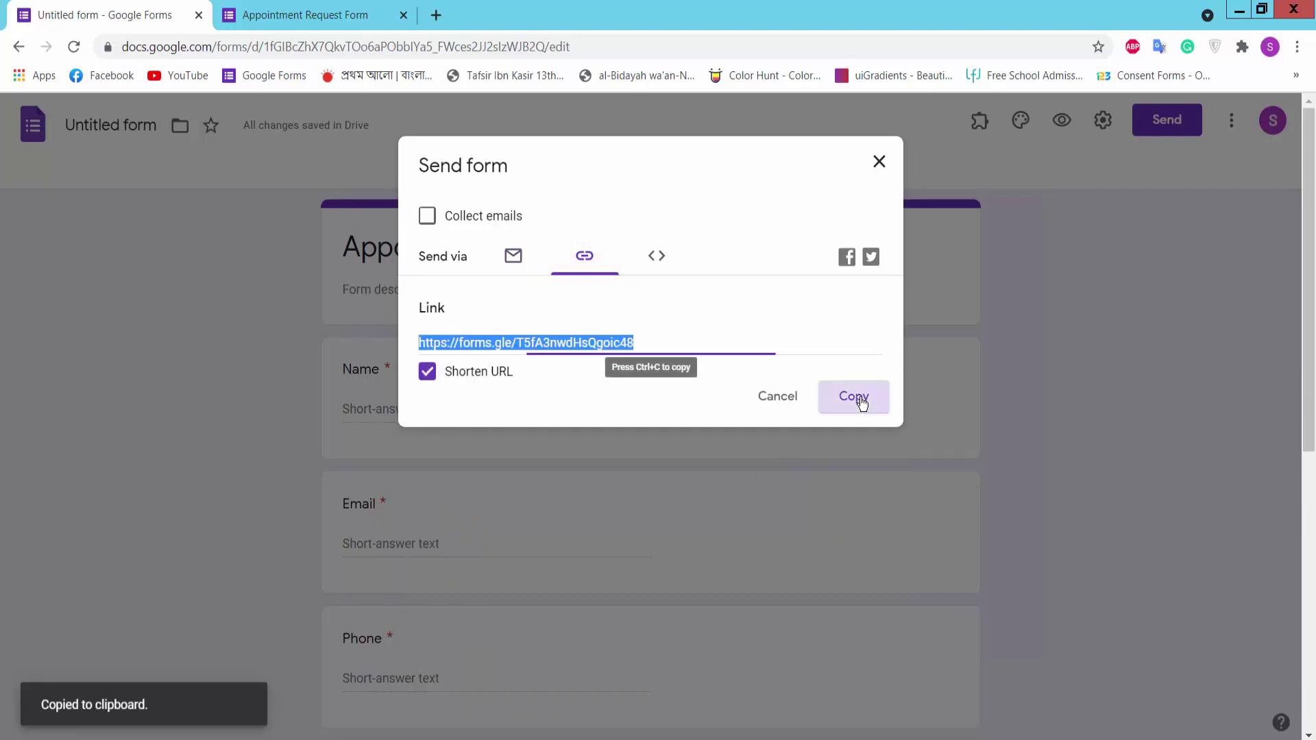
Step: Load the pasted short link in a new tab and scroll the live Appointment Request Form to its Submit button
{"action": "left_click", "coordinate": [436, 15]}
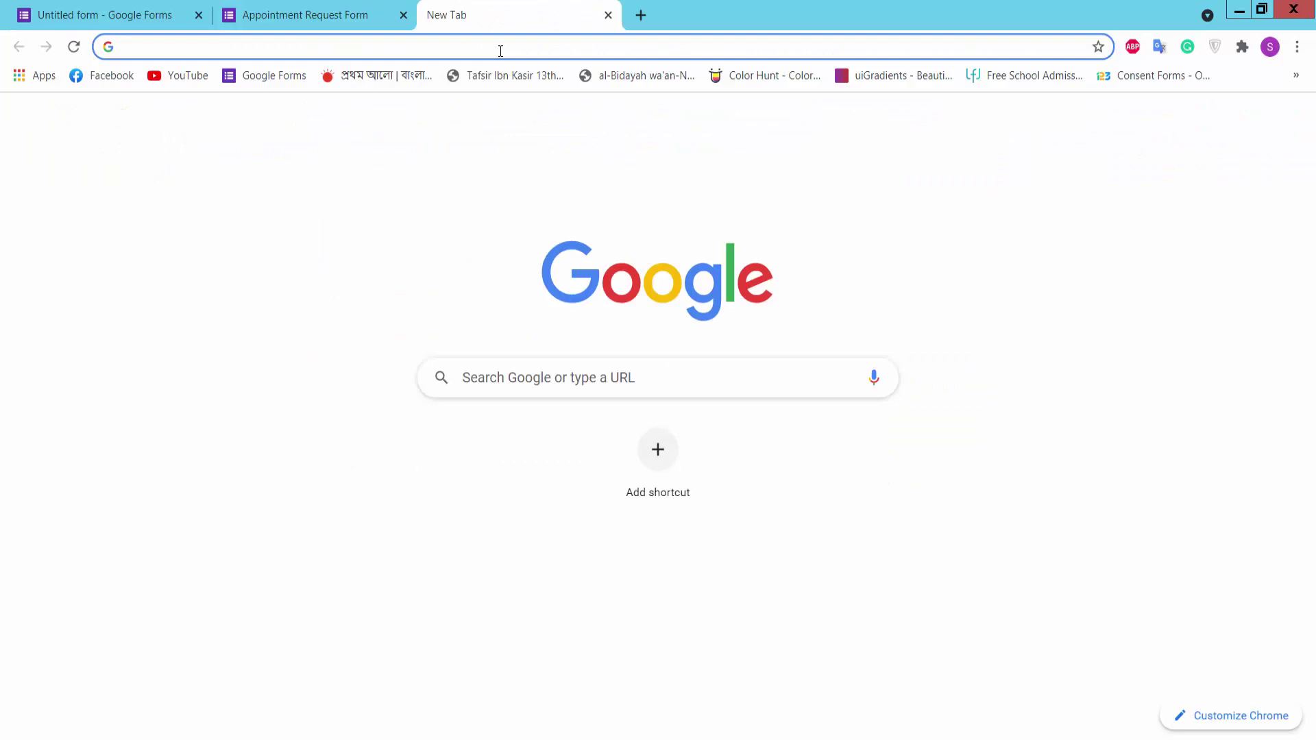
{"action": "key", "text": "ctrl+v"}
{"action": "key", "text": "Return"}
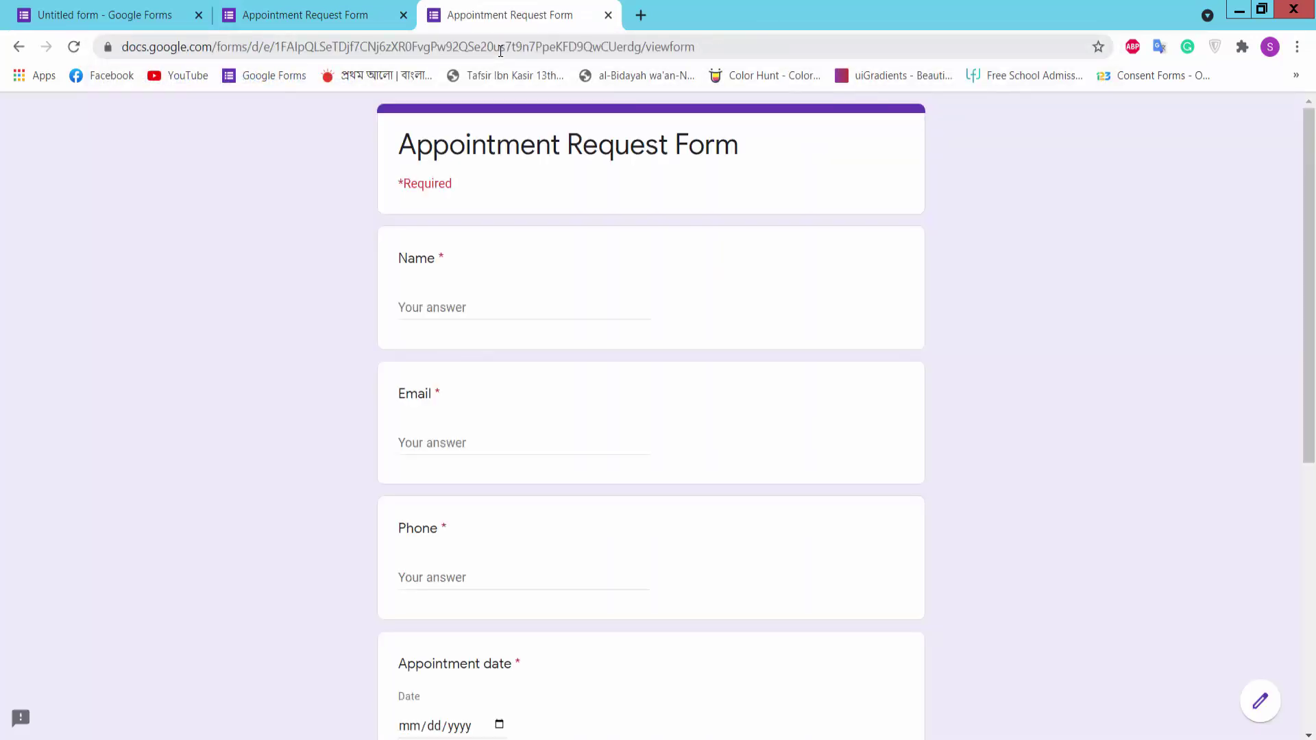
{"action": "scroll", "coordinate": [706, 329], "scroll_direction": "down", "scroll_amount": 6}
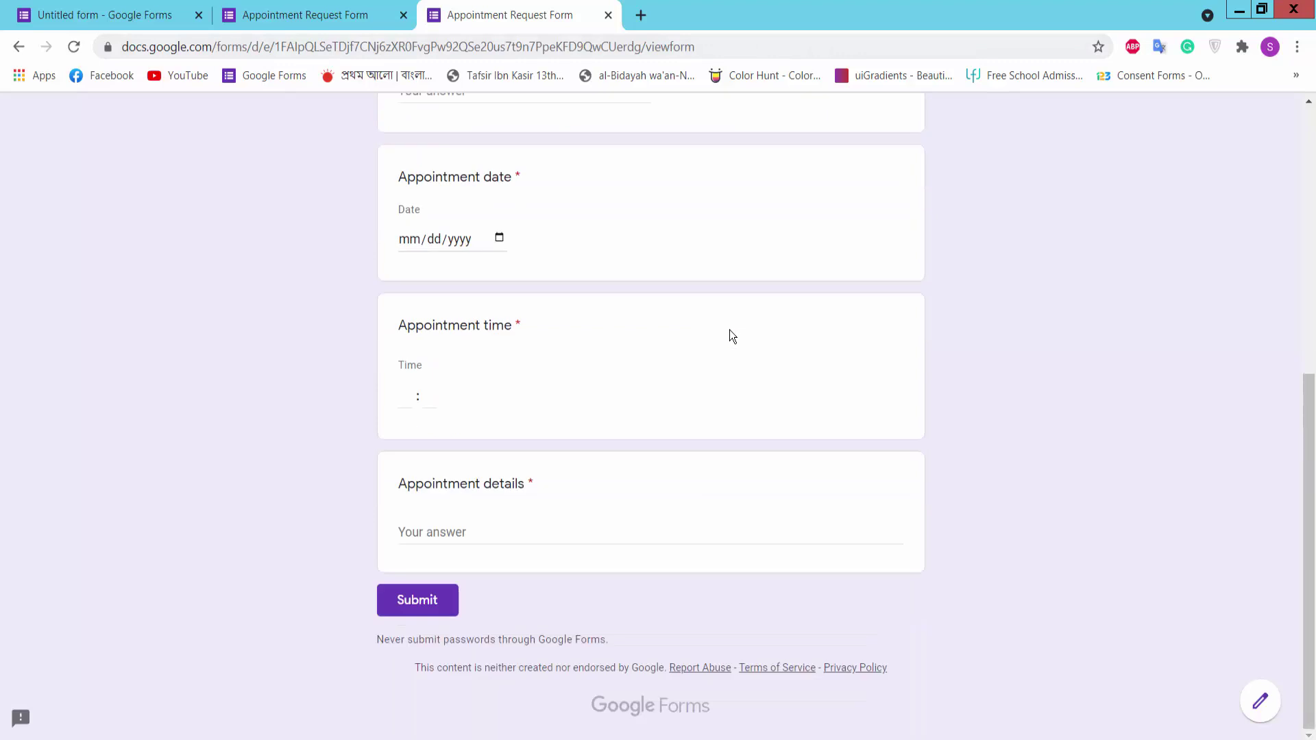
{"action": "scroll", "coordinate": [709, 487], "scroll_direction": "up", "scroll_amount": 7}
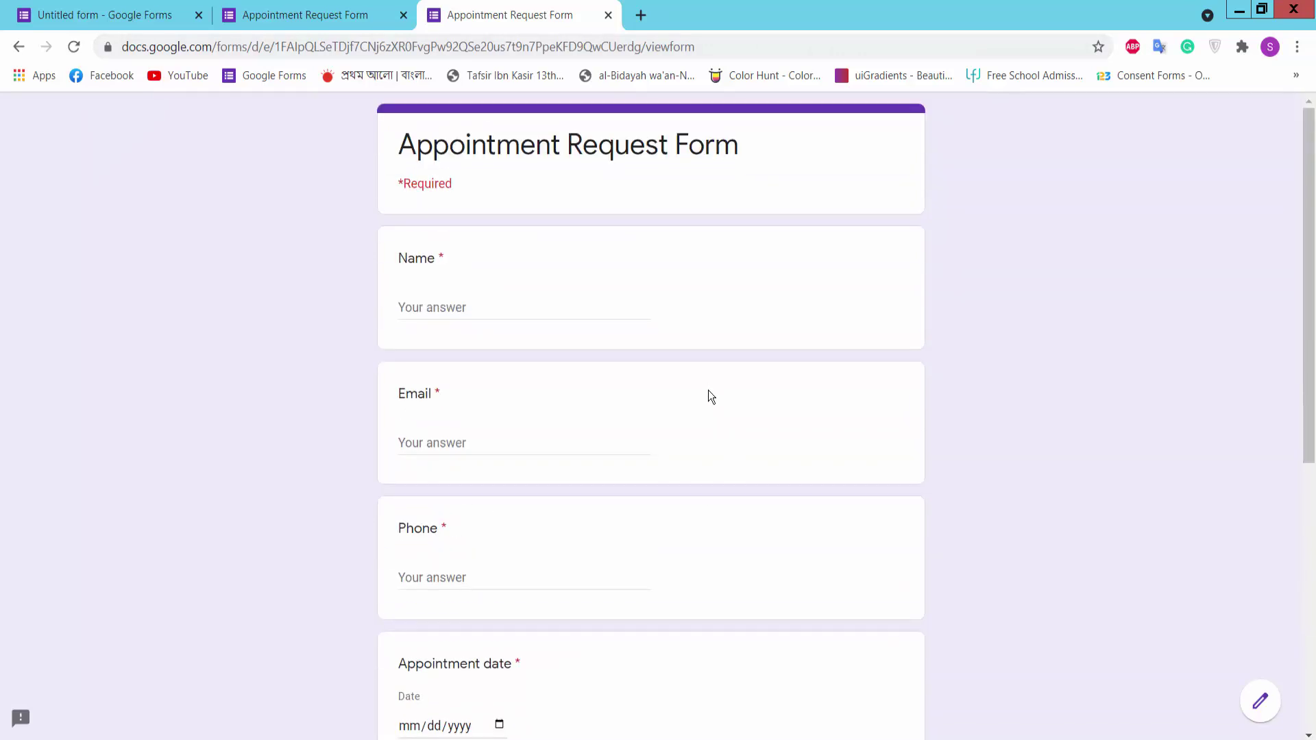